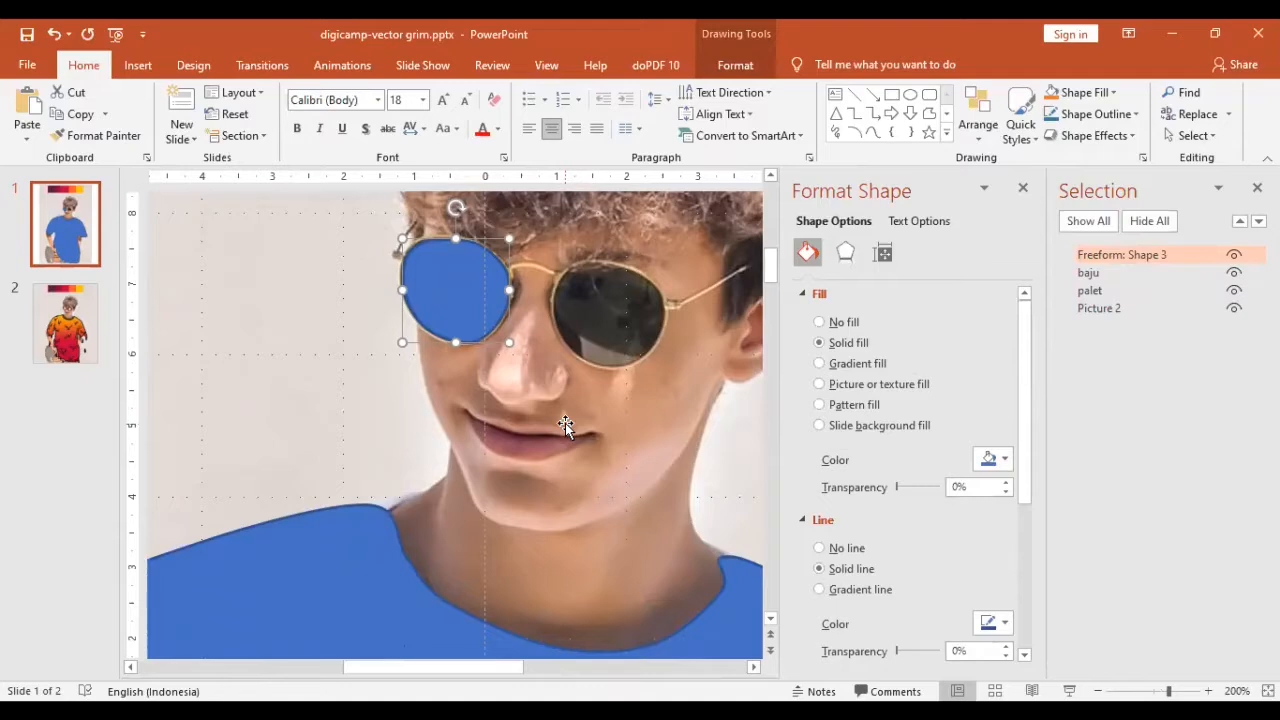
click(138, 65)
click(305, 135)
click(330, 194)
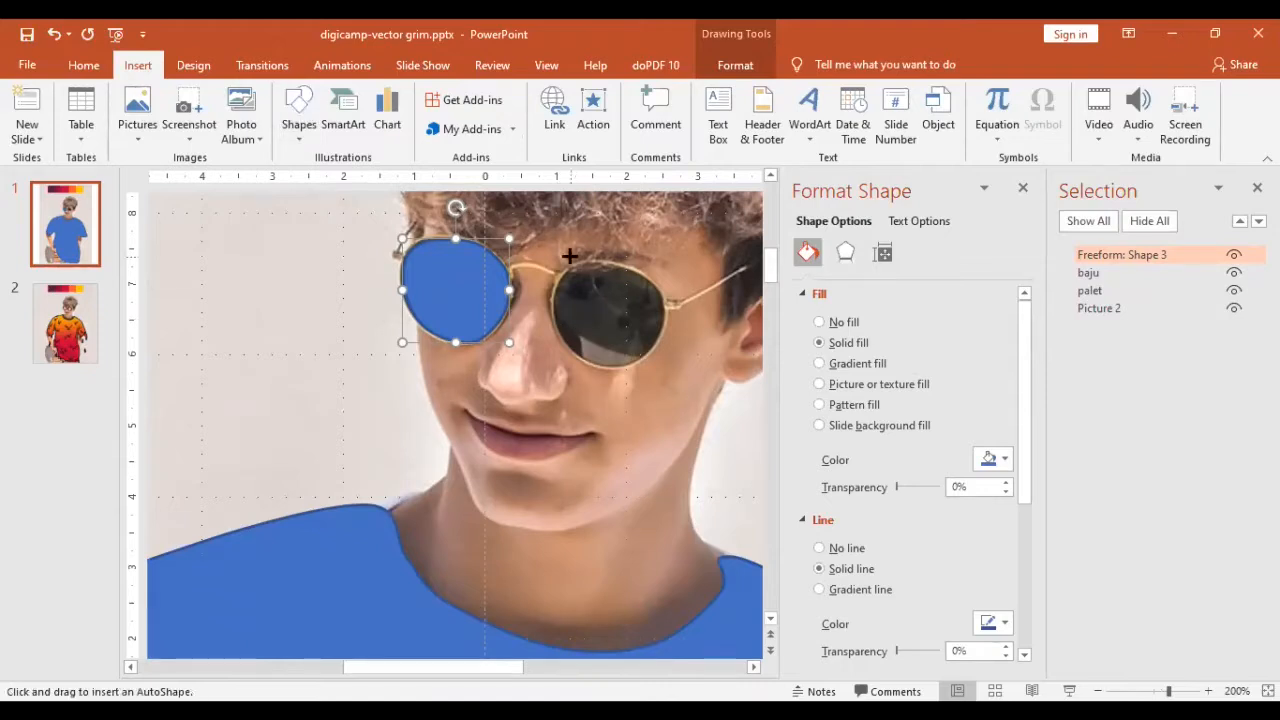
key(Escape)
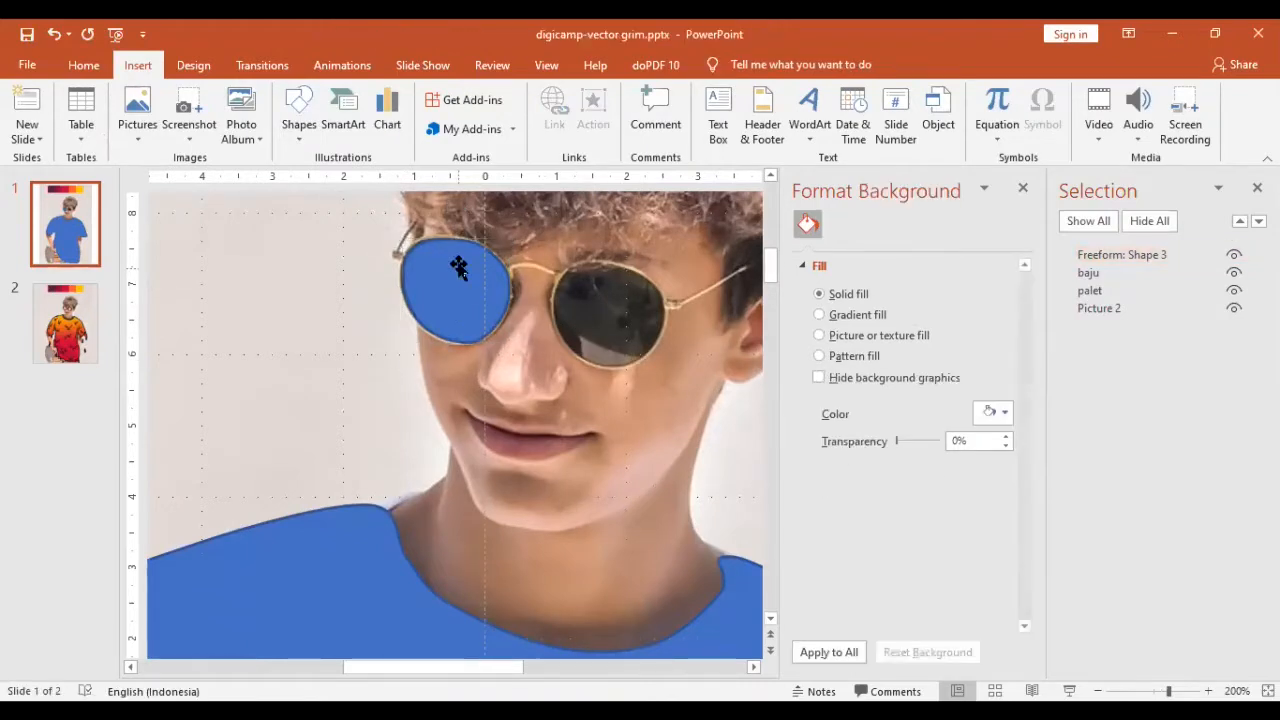
- Duplicate the blue lens shape and position the copy over the uncovered dark sunglasses lens
click(500, 290)
key(ctrl+d)
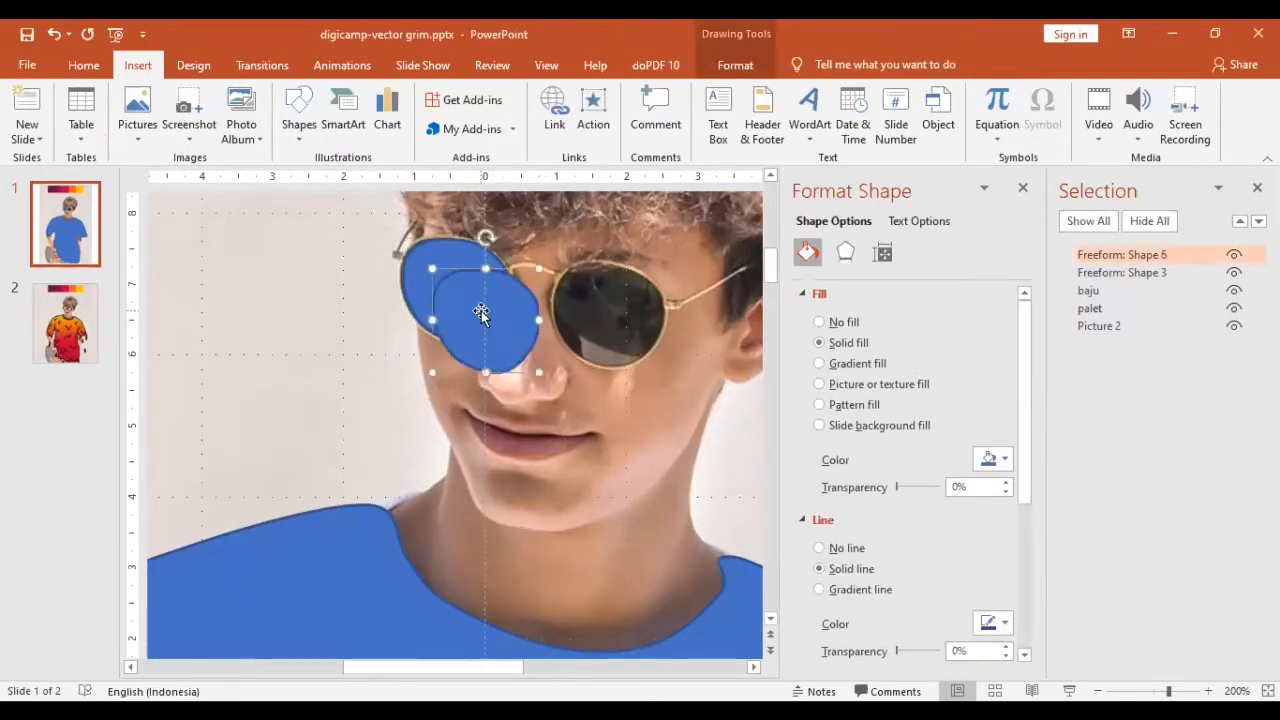
drag(480, 309, 605, 307)
key(Down)
key(Down)
key(Down)
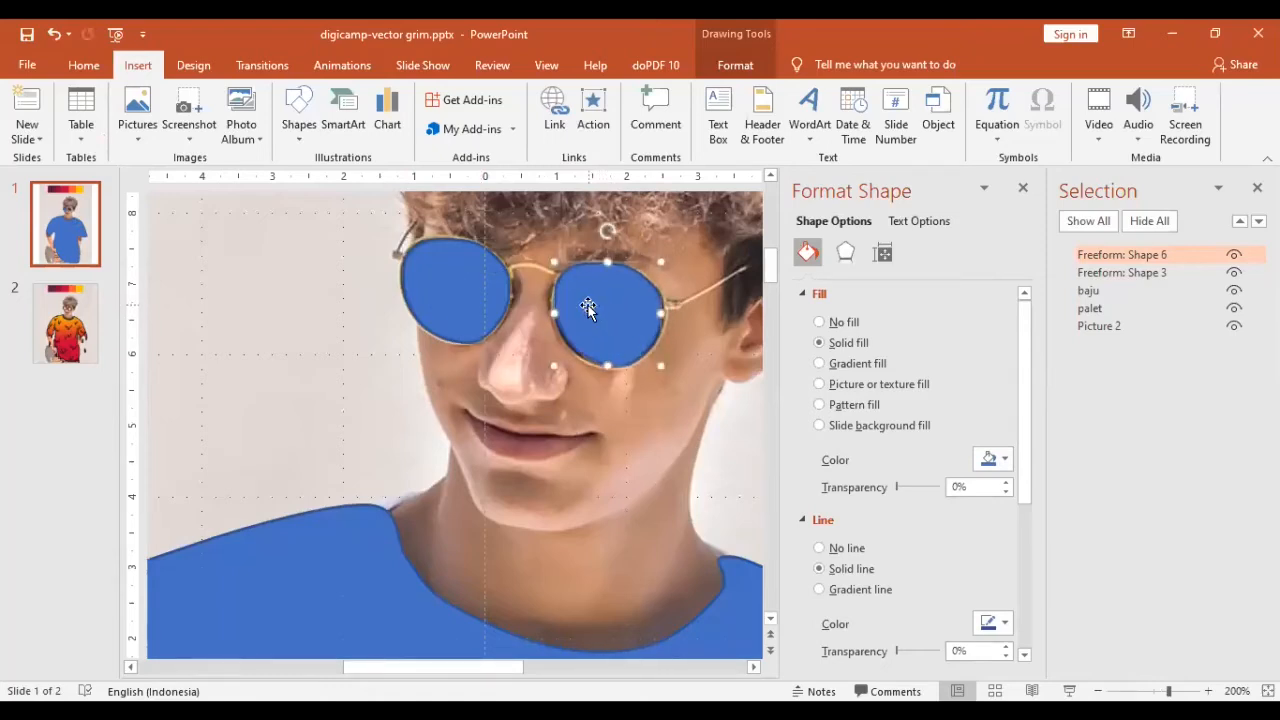
- Edit the points of the duplicated lens shape so its outline fits the sunglasses lens beneath, about 1.55 cm wide
click(735, 65)
click(199, 135)
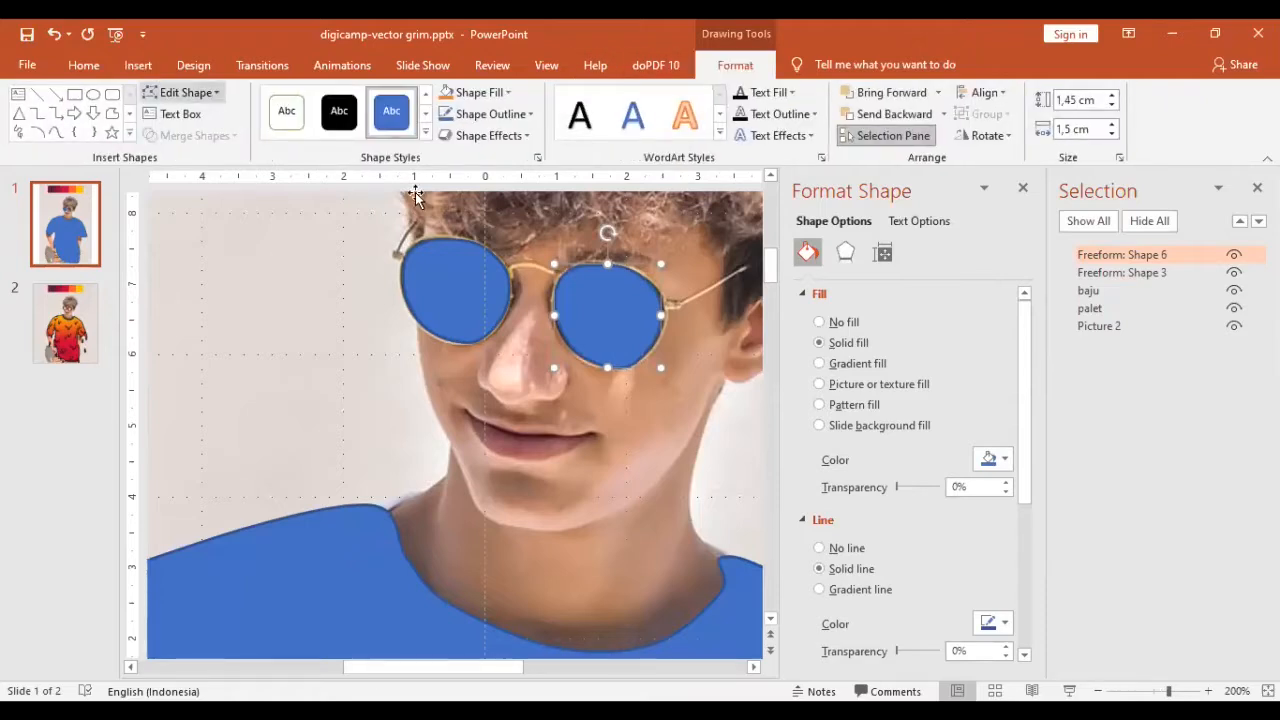
drag(657, 300, 665, 320)
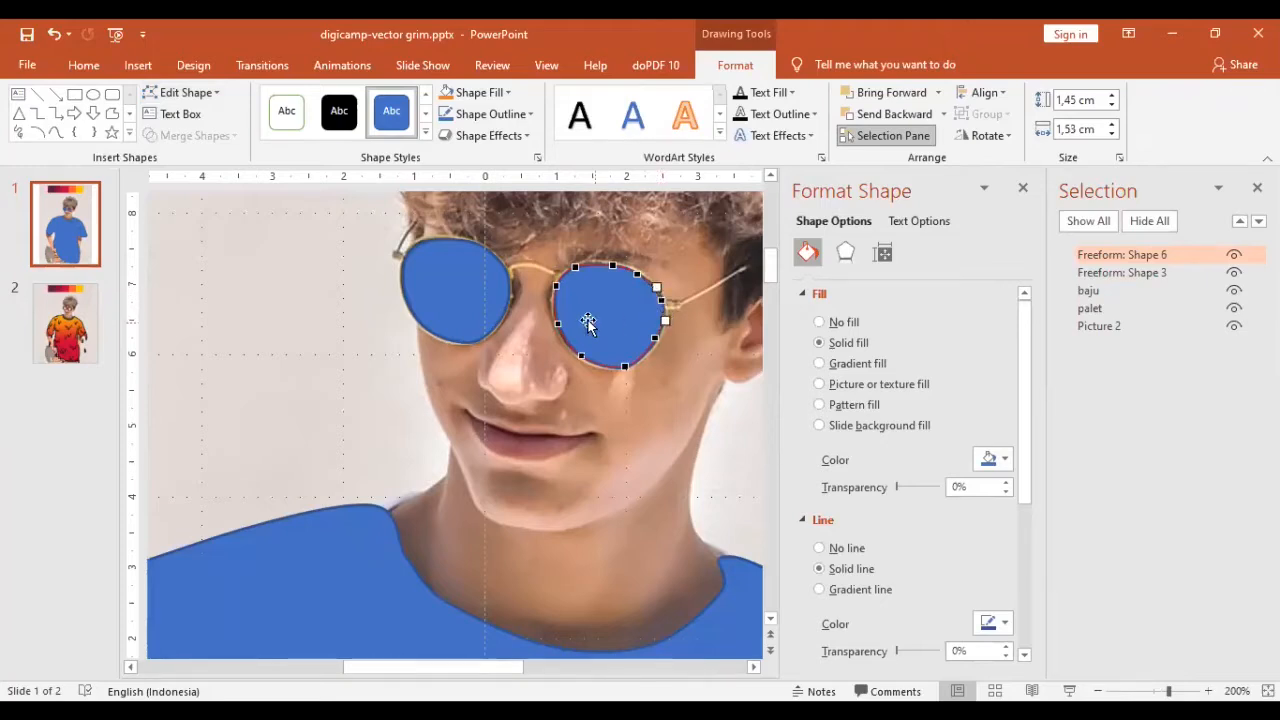
click(555, 325)
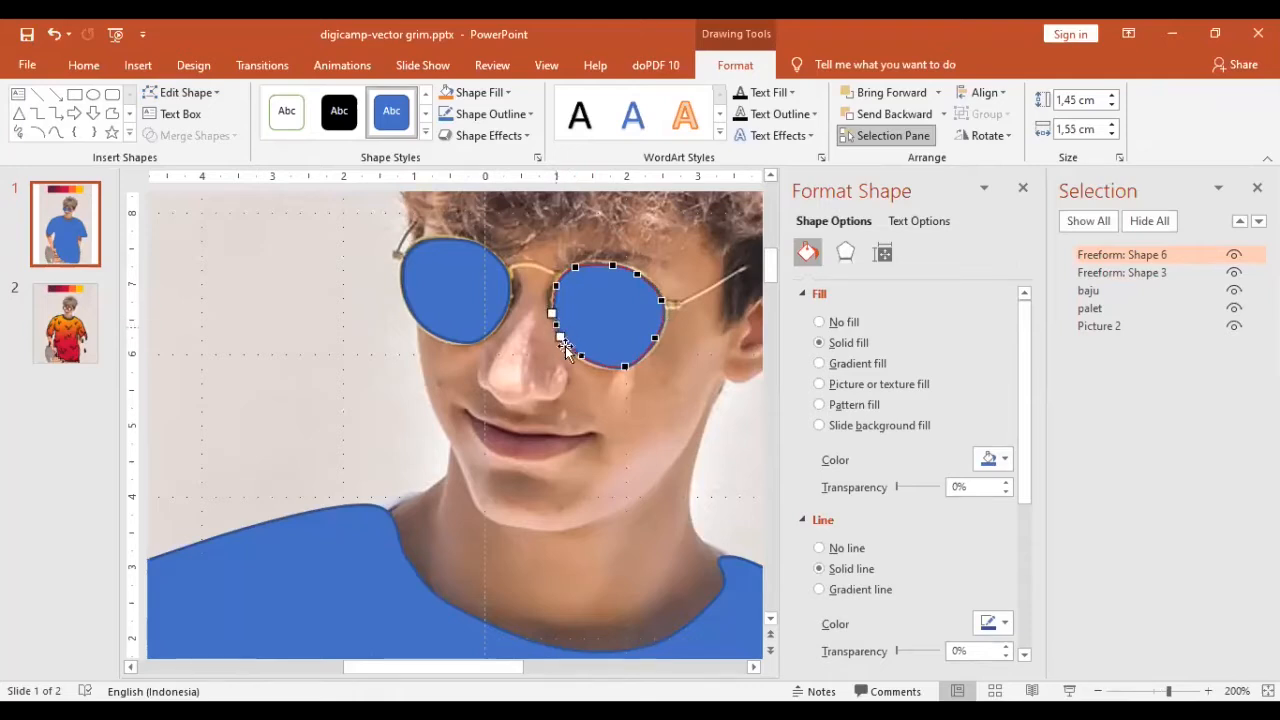
click(674, 390)
click(612, 305)
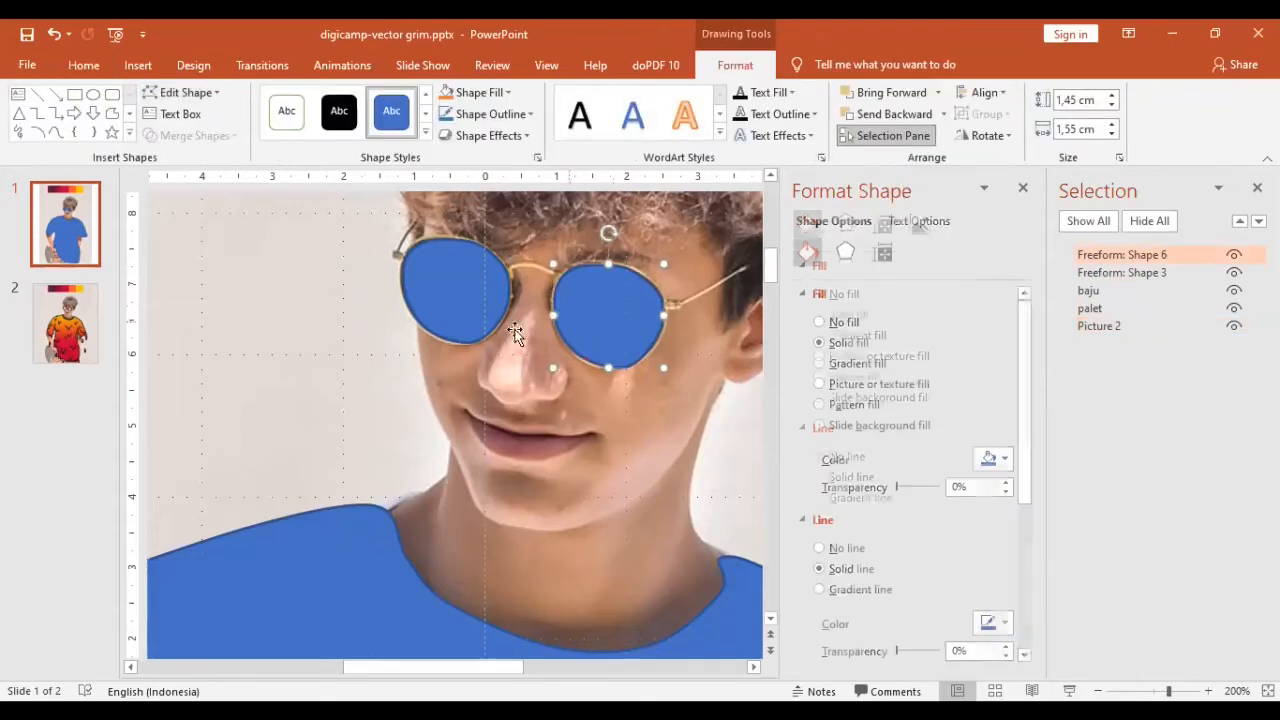
shift+click(505, 315)
scroll(485, 315, down, 10)
scroll(608, 449, down, 1)
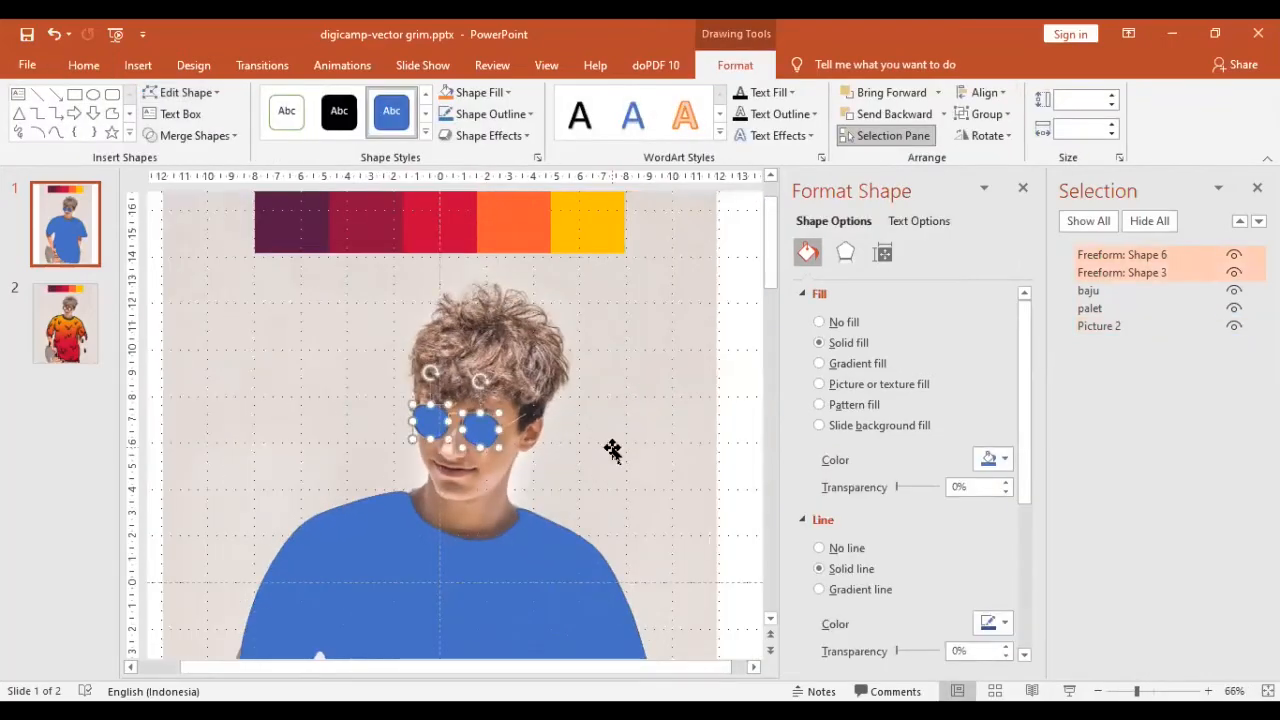
scroll(600, 423, down, 4)
scroll(600, 418, up, 3)
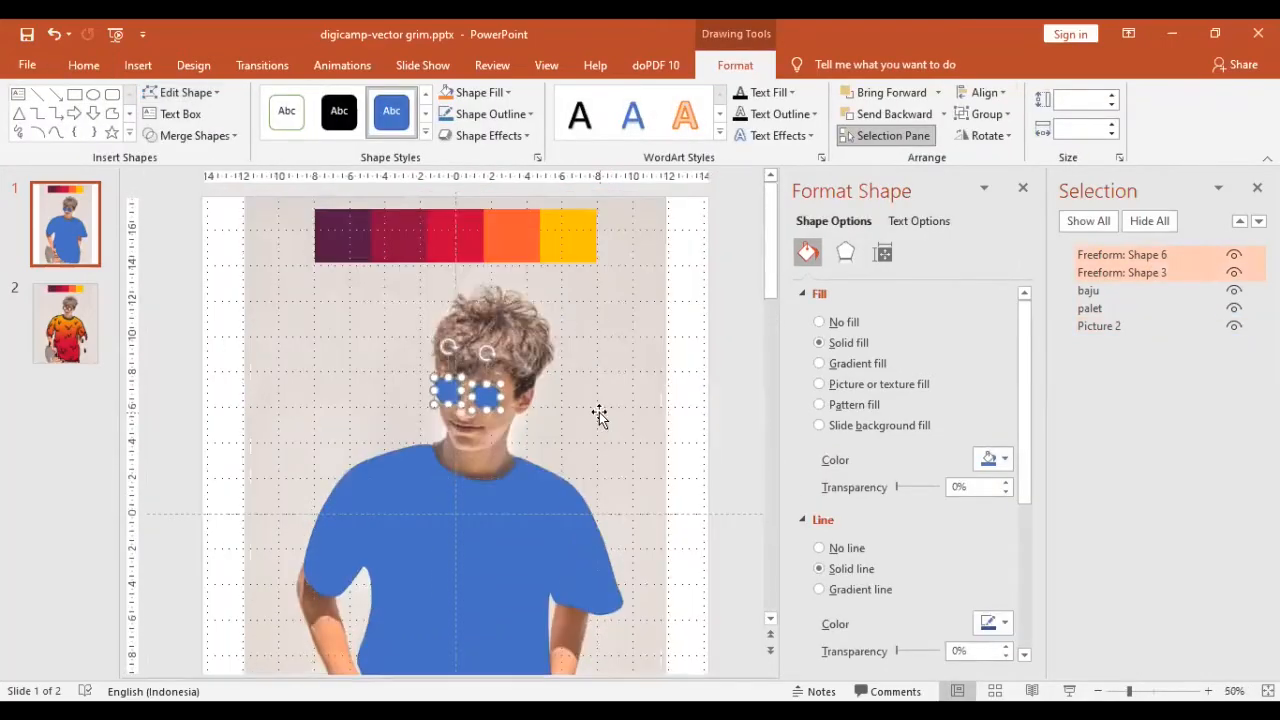
scroll(600, 410, down, 2)
scroll(706, 366, down, 1)
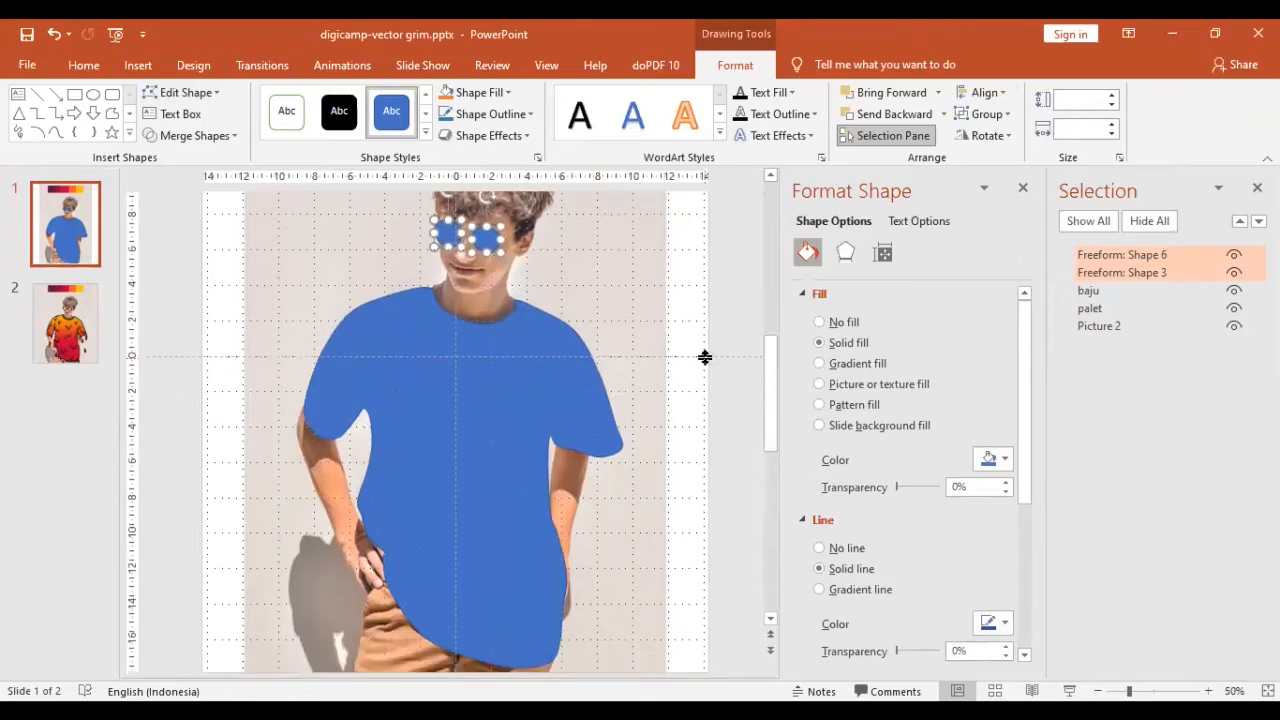
click(729, 341)
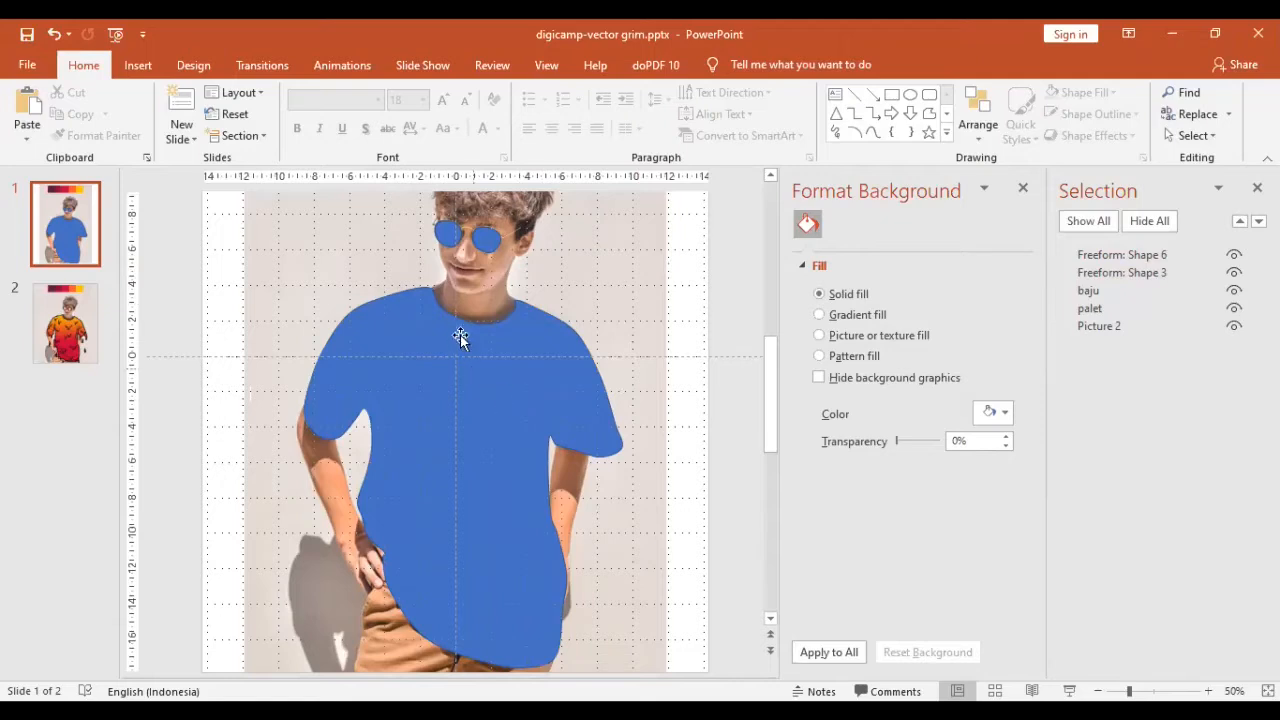
- Merge both blue lens shapes and the shirt shape into one shape with Union
click(447, 237)
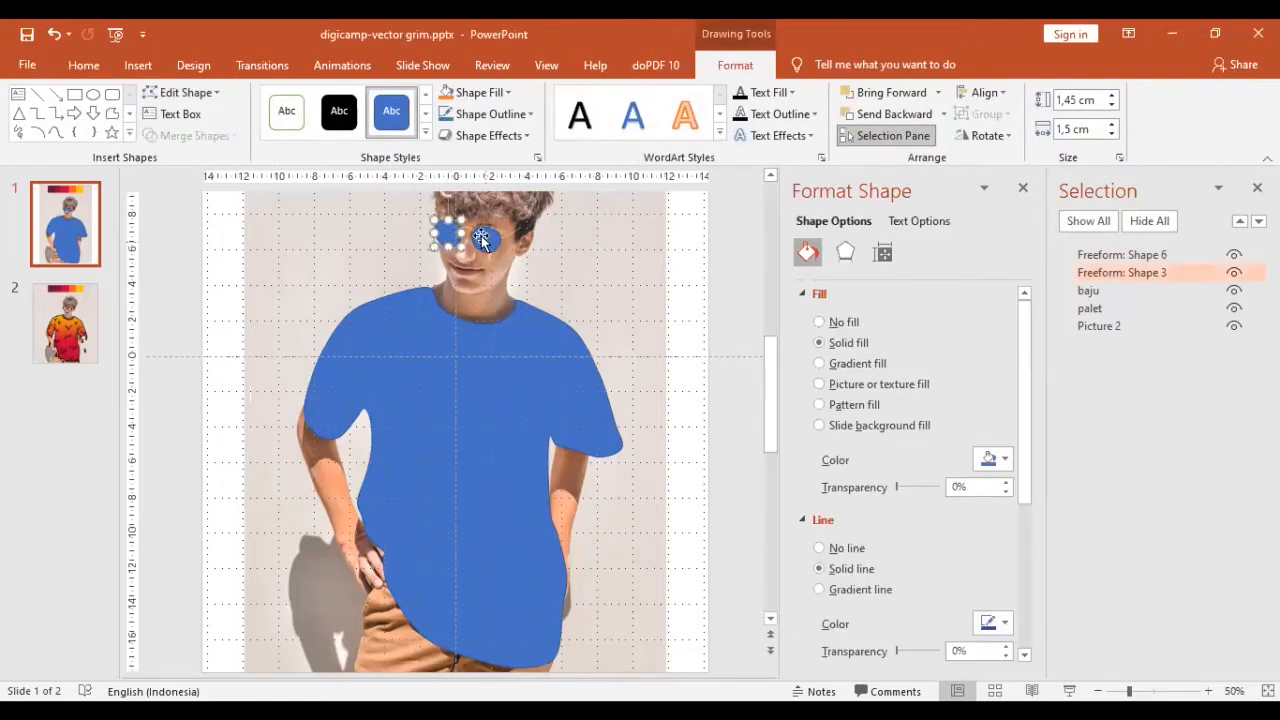
shift+click(482, 236)
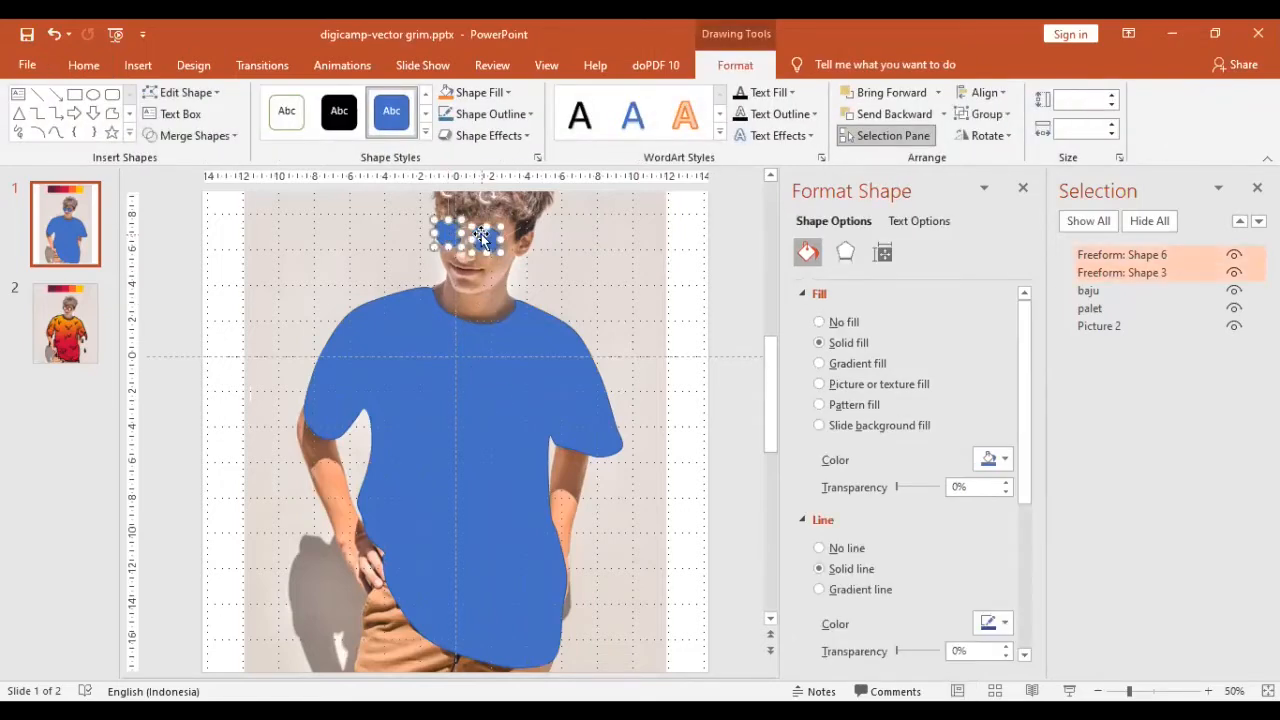
shift+click(486, 407)
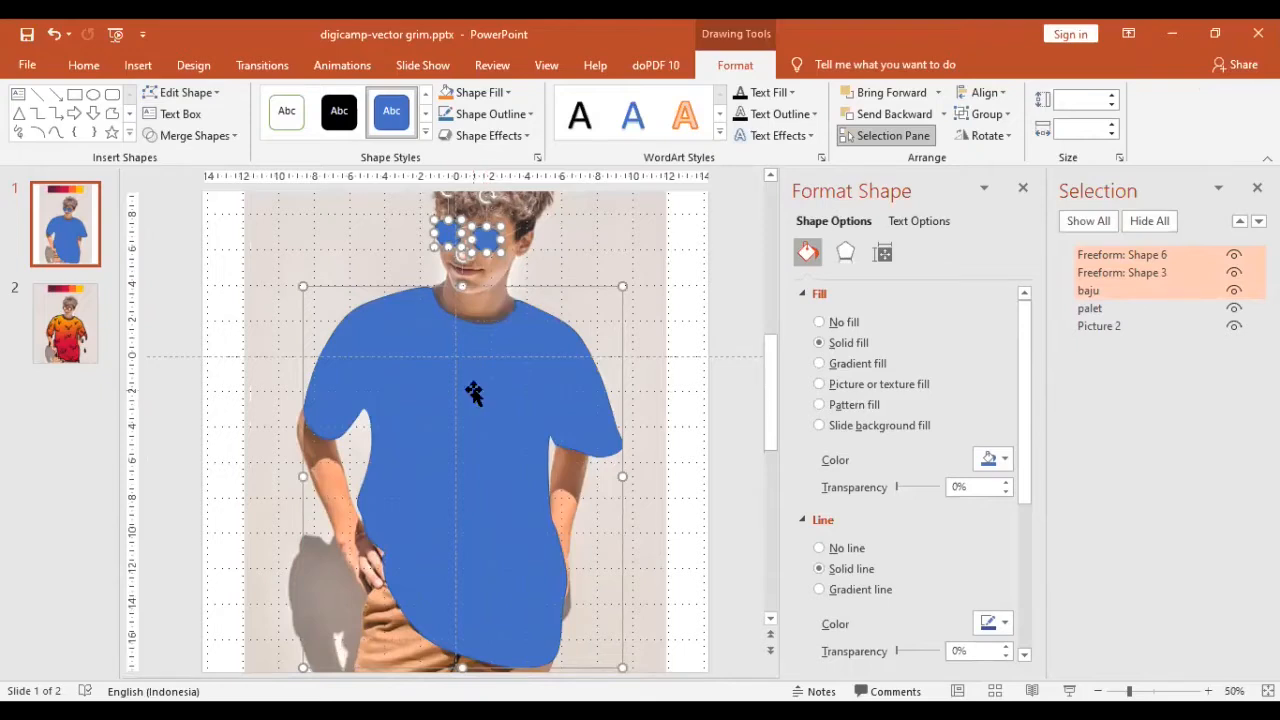
click(229, 139)
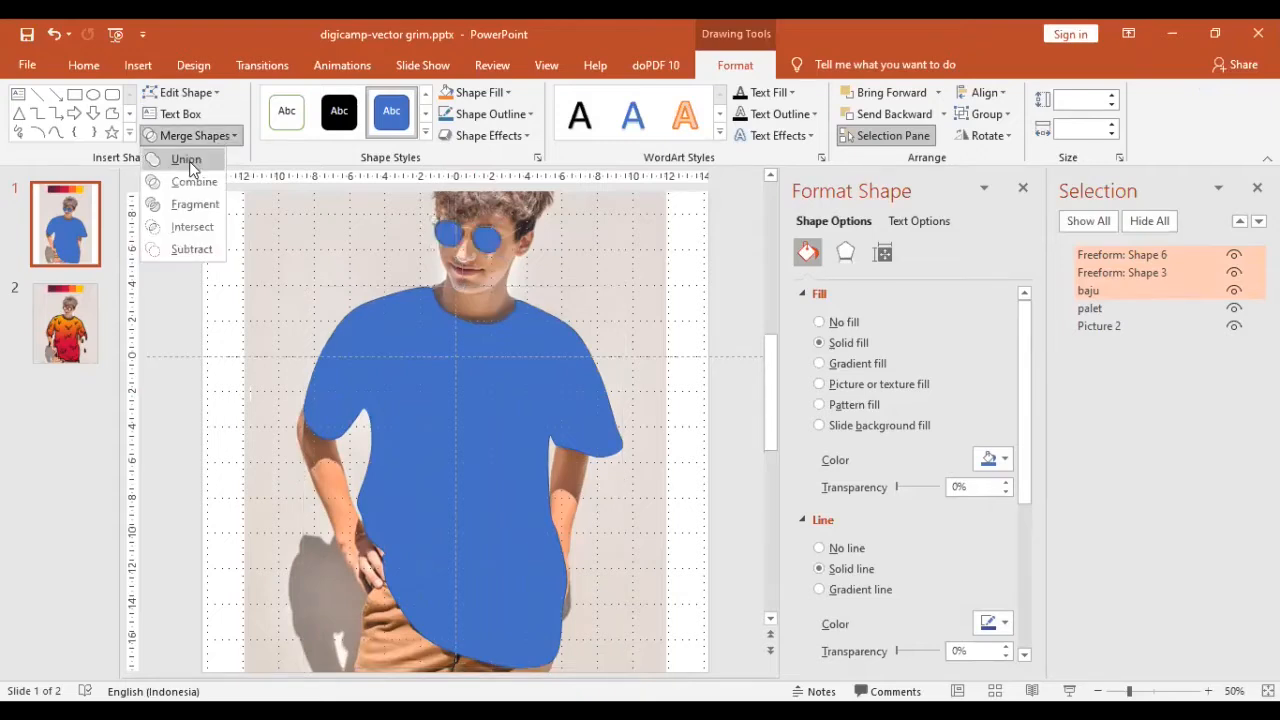
click(189, 161)
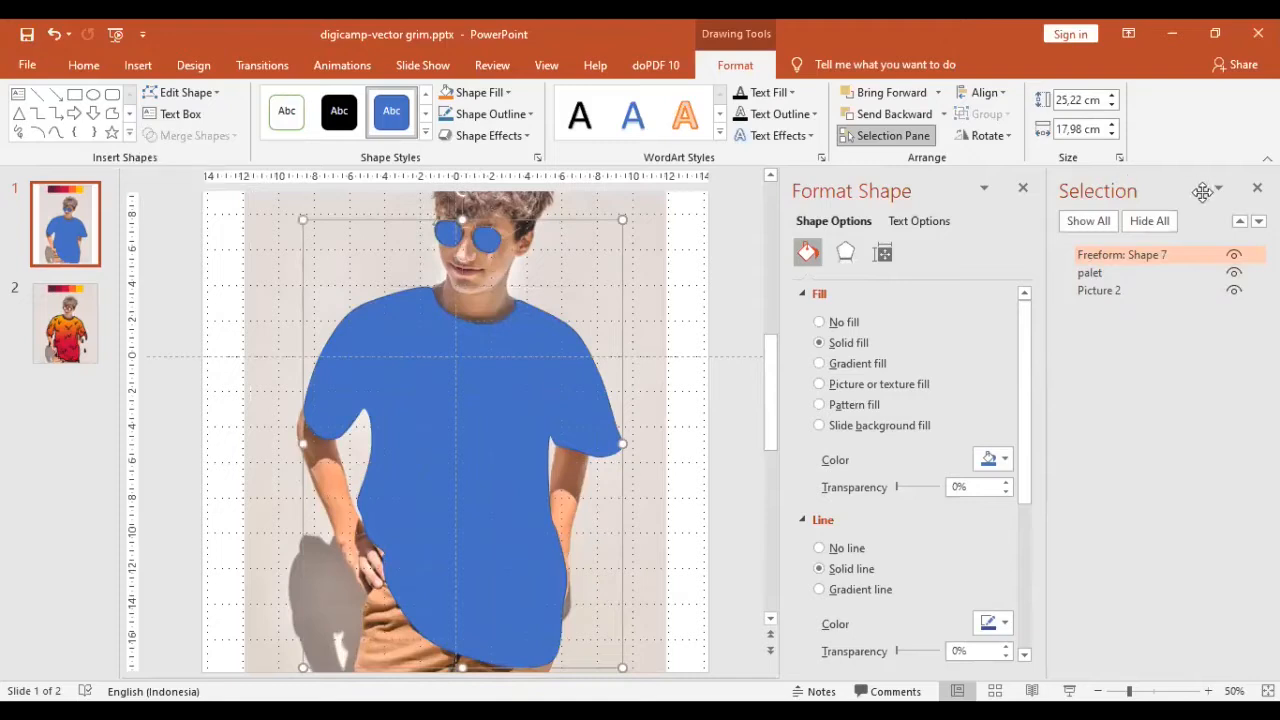
- Rename the merged shape "baju dan kacamata" and remove its outline
click(1162, 256)
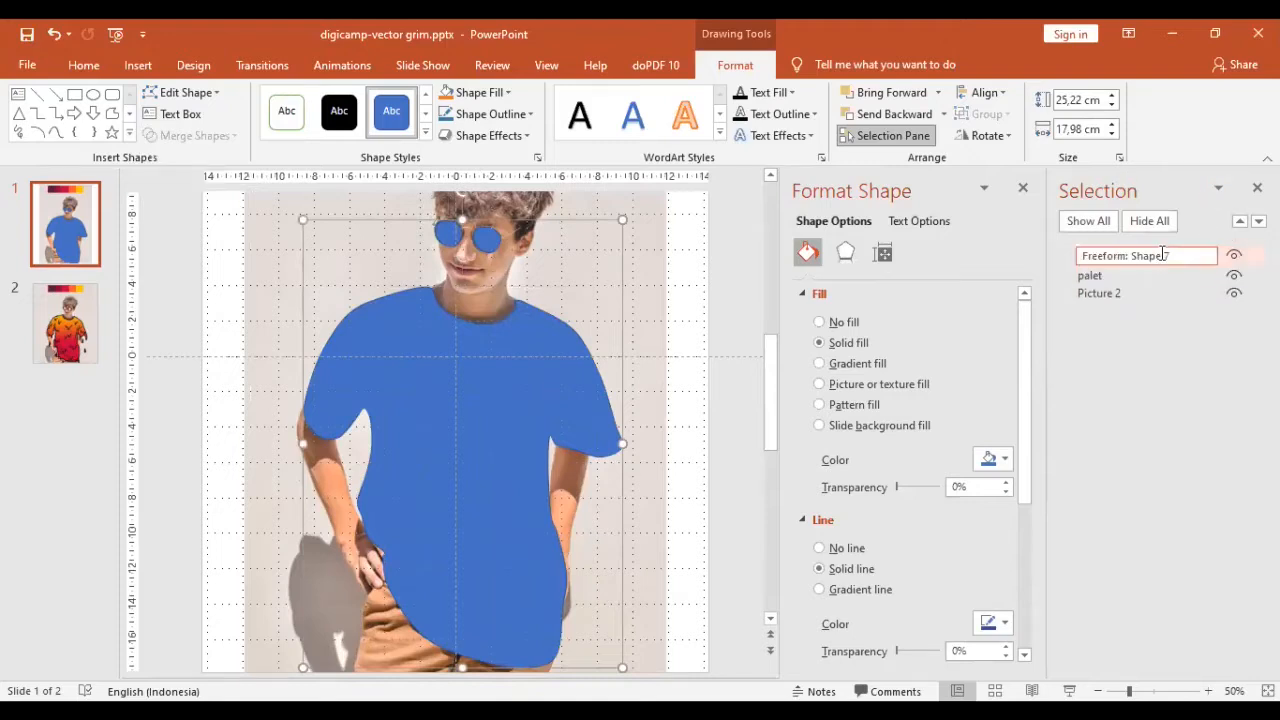
key(ctrl+a)
text(baju dan kacamata)
key(Return)
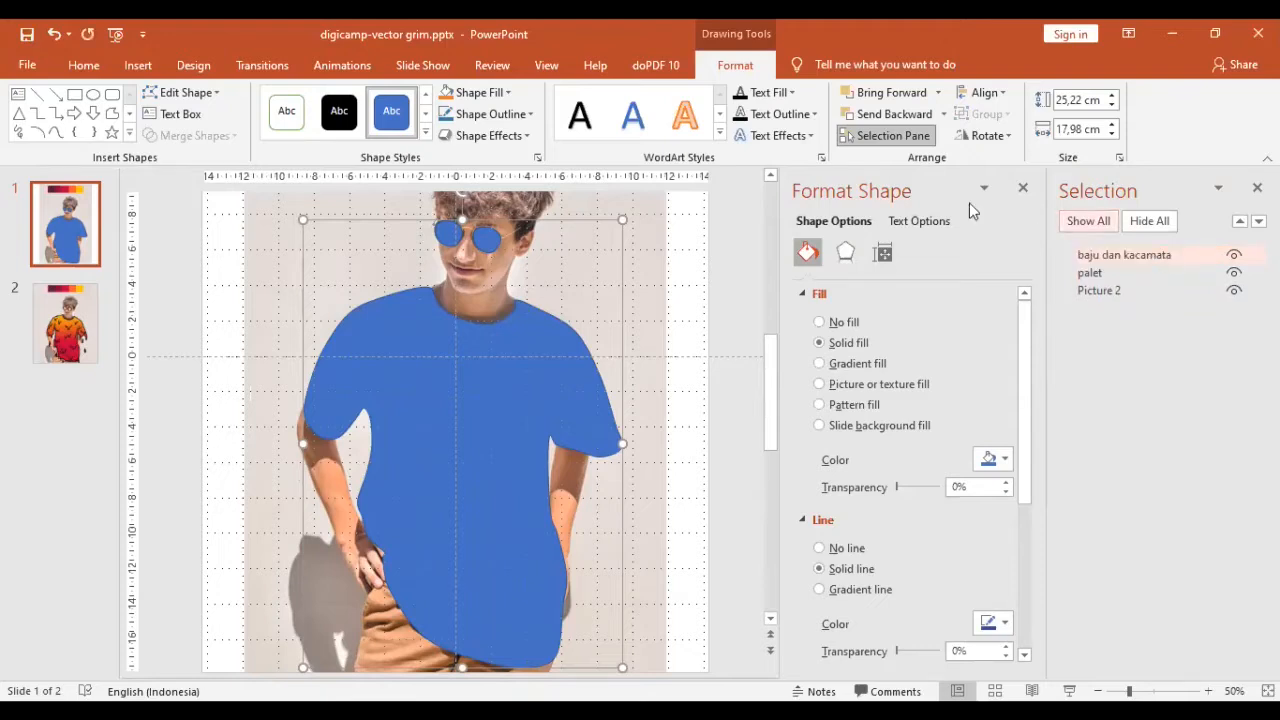
click(512, 117)
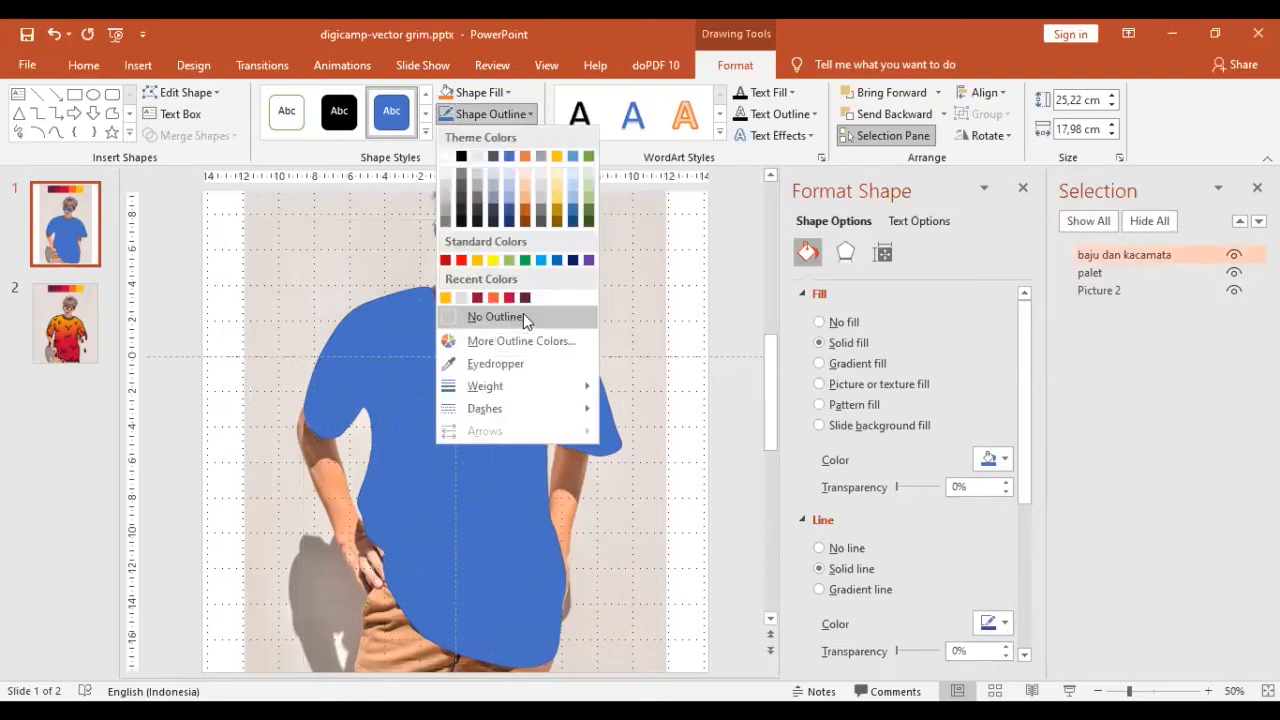
click(523, 316)
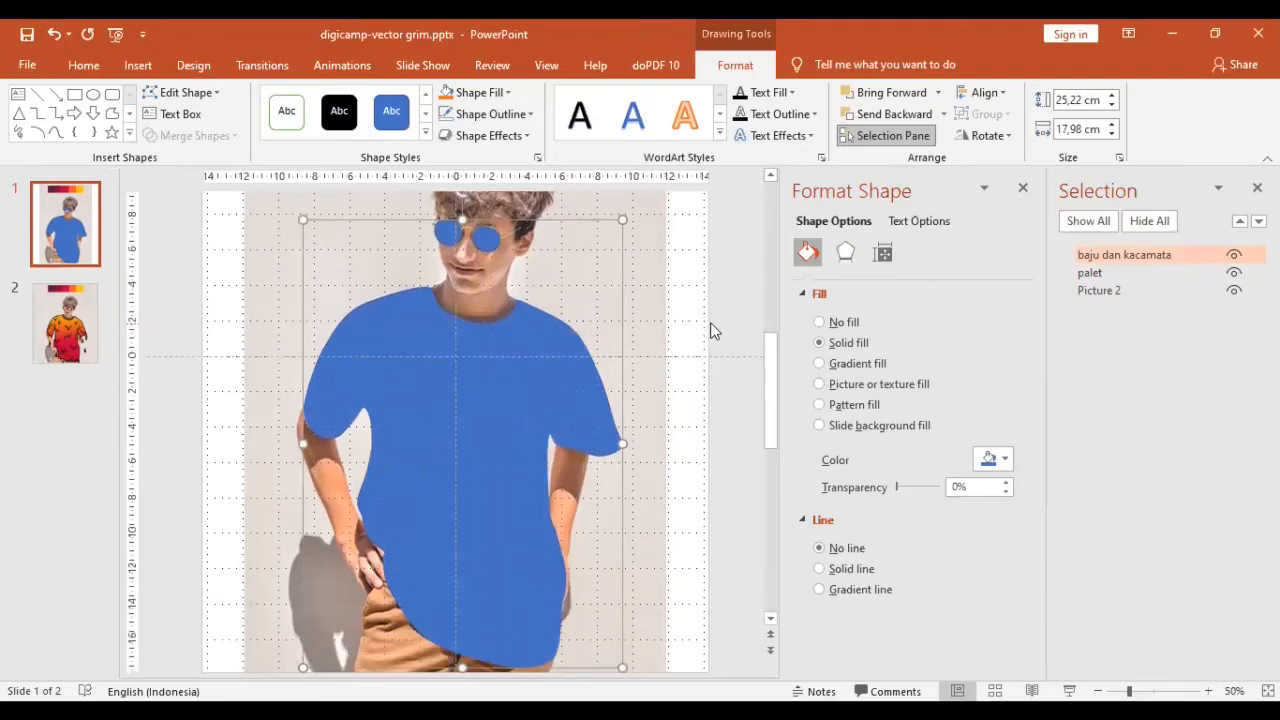
- Give the merged shape a linear gradient fill with three stops, placing the middle stop at 53%
scroll(712, 328, up, 5)
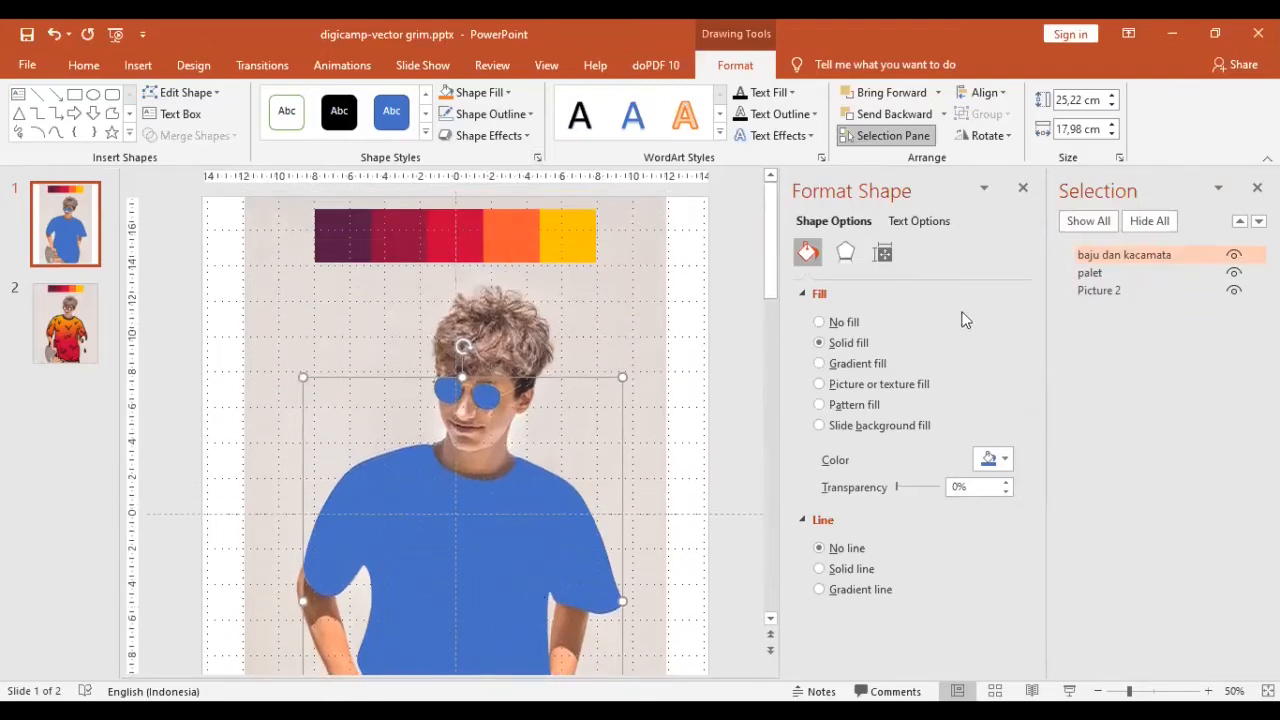
click(858, 366)
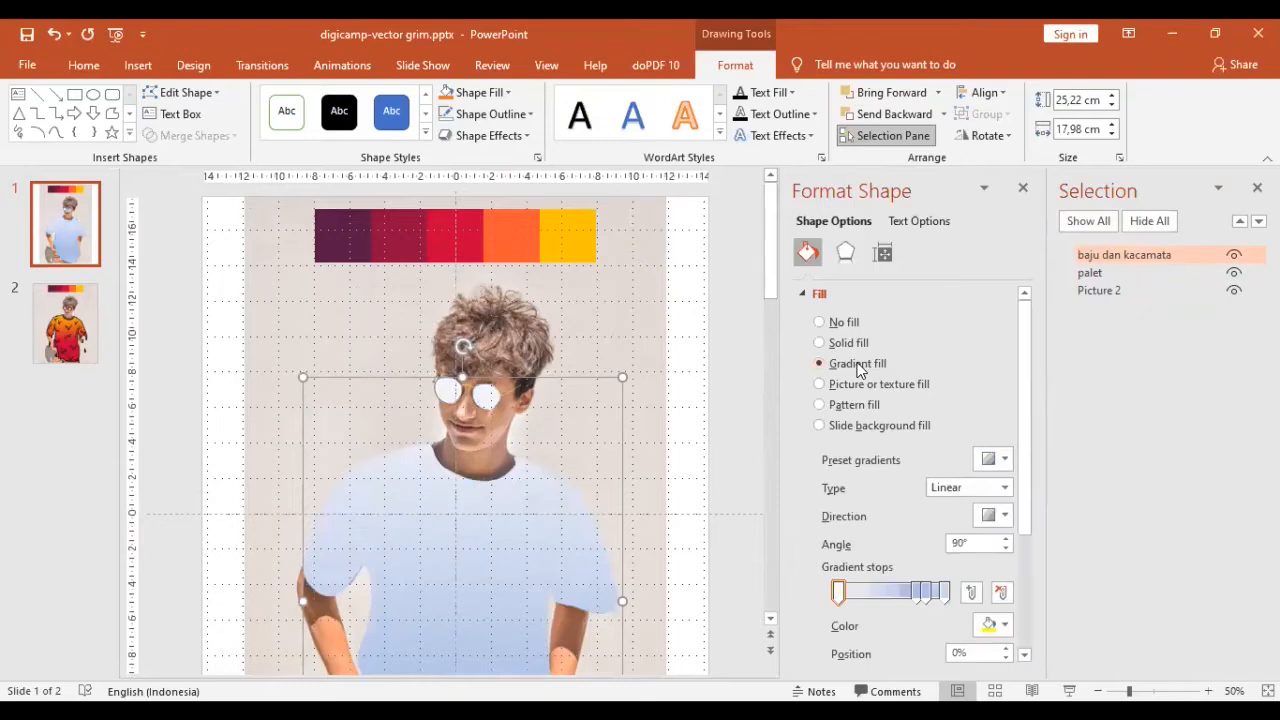
drag(1023, 403, 1023, 503)
drag(916, 430, 864, 441)
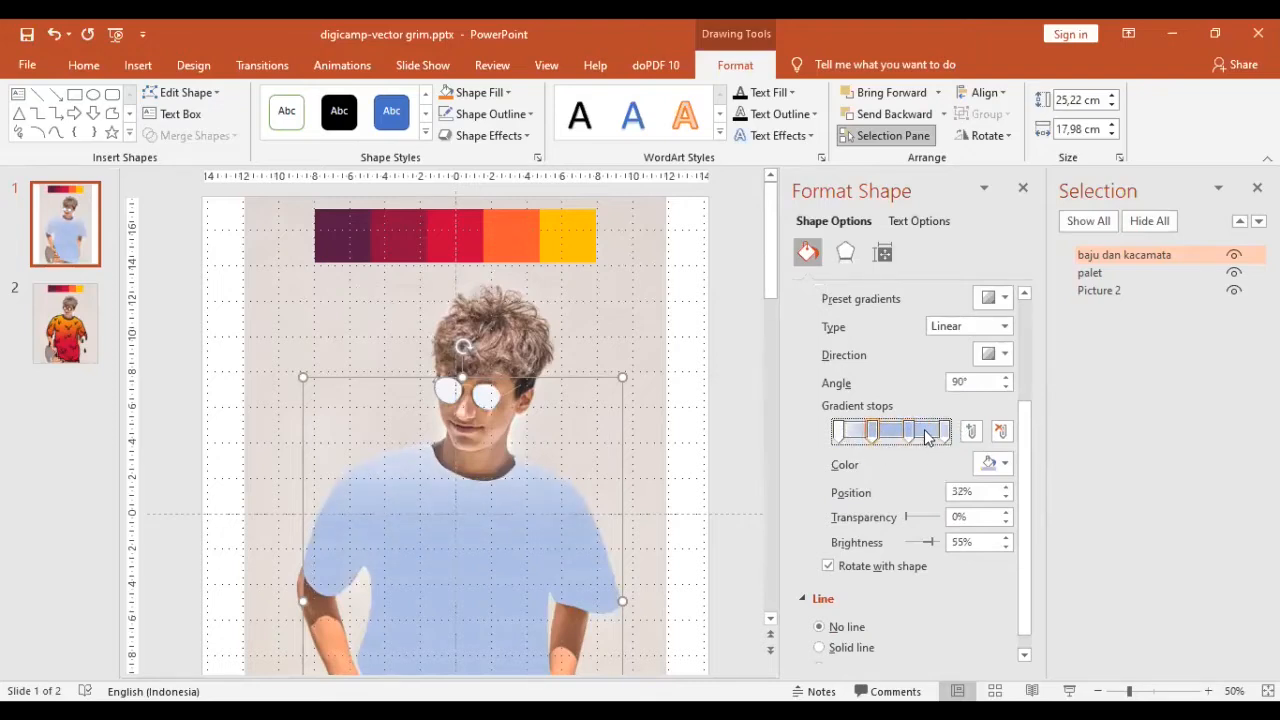
click(890, 432)
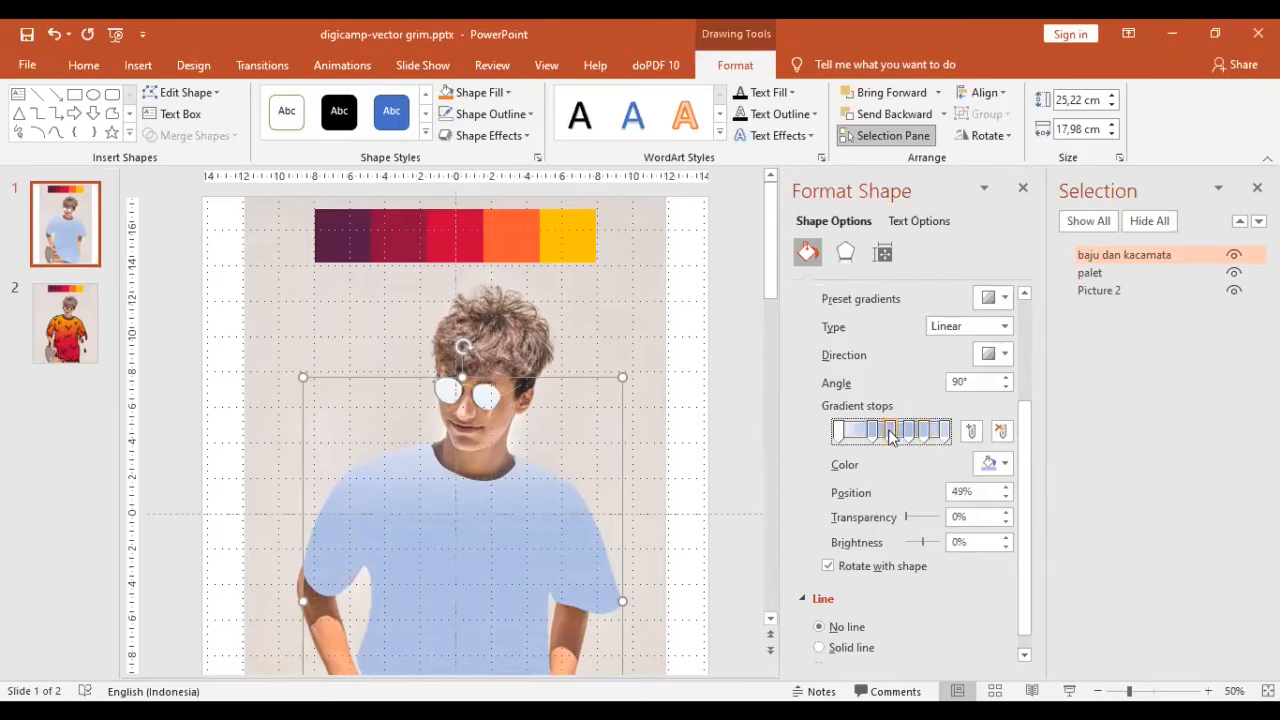
click(926, 436)
drag(924, 465, 920, 474)
drag(911, 431, 911, 474)
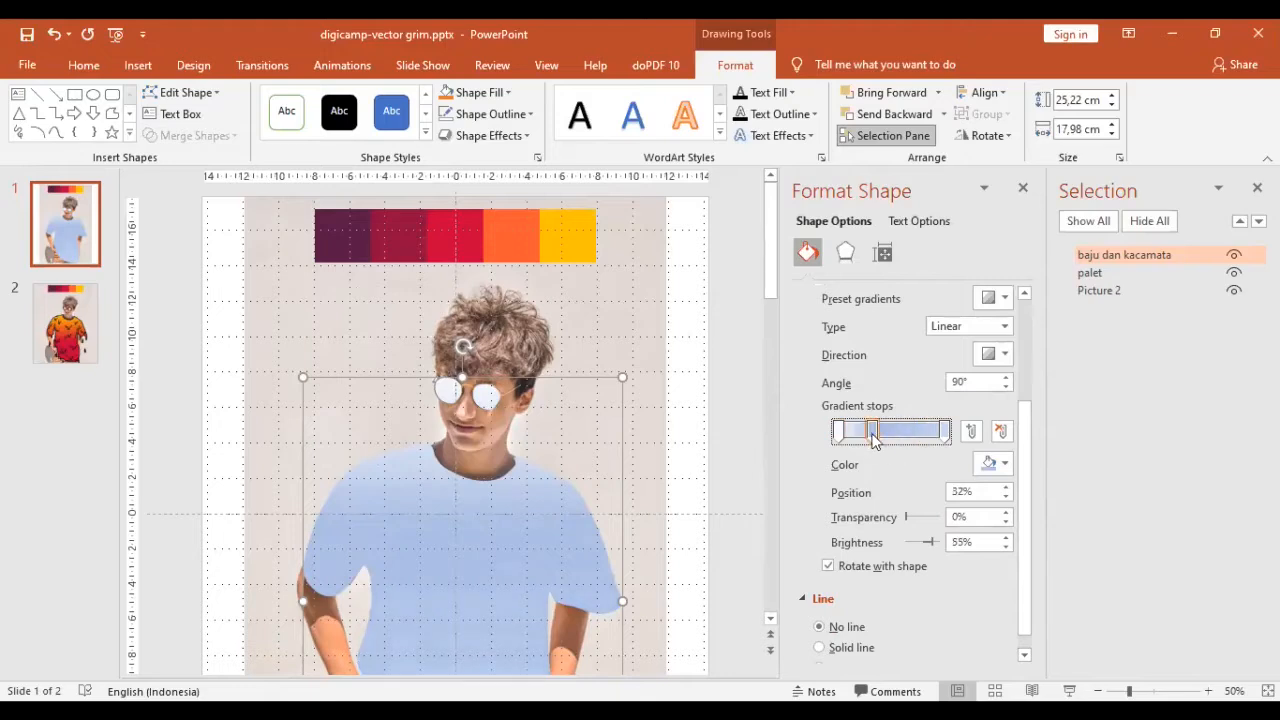
drag(872, 431, 893, 447)
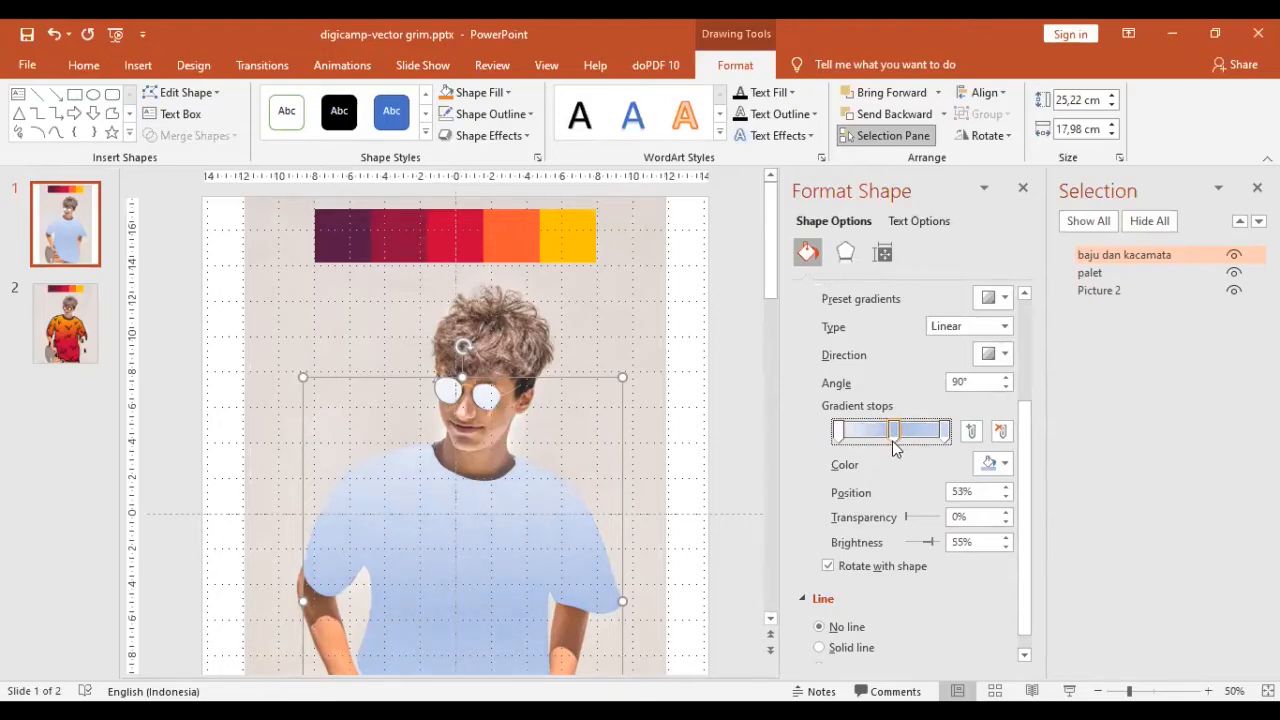
- Colour the first gradient stop at 0% with the palette's yellow, sampled with the Eyedropper
click(841, 431)
click(993, 464)
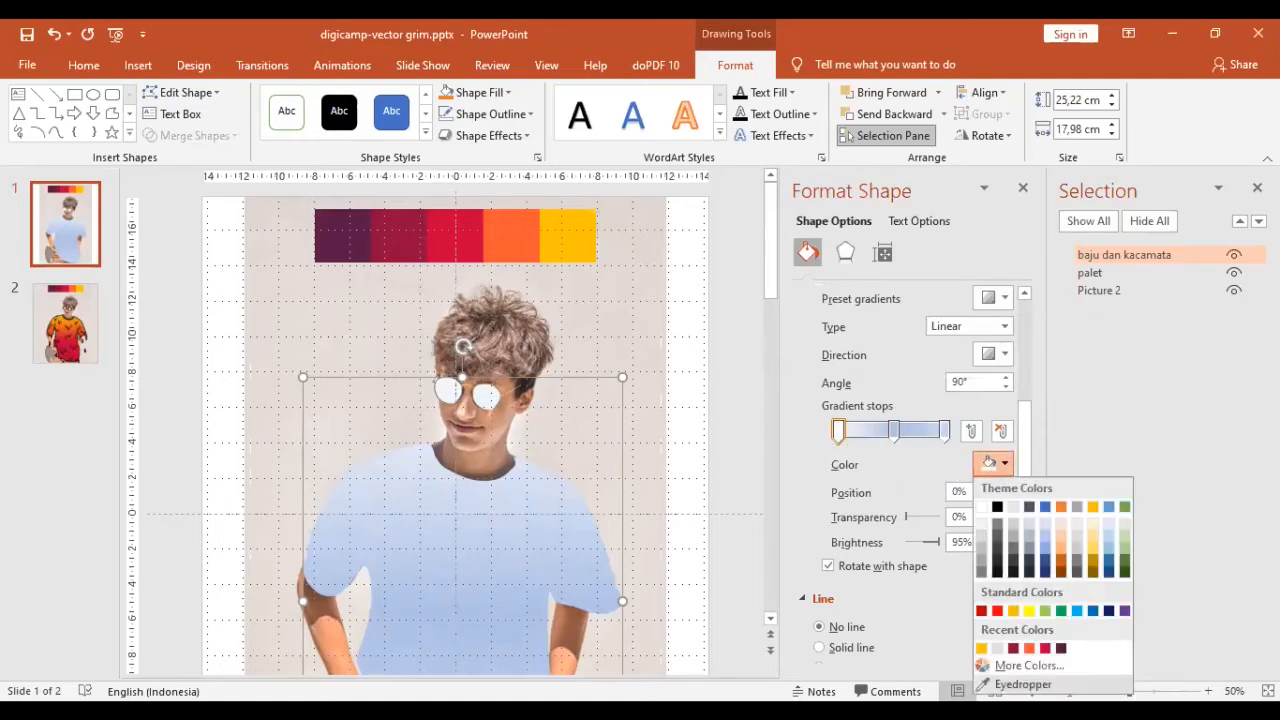
click(1020, 684)
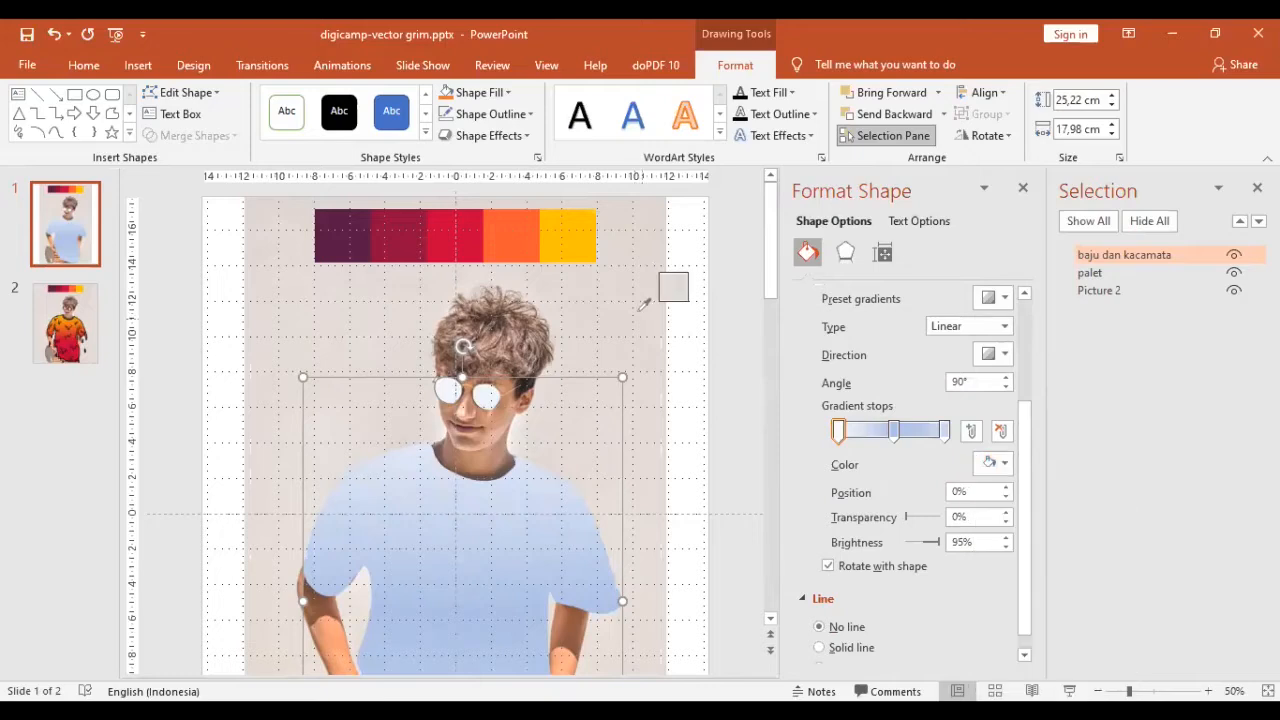
click(592, 240)
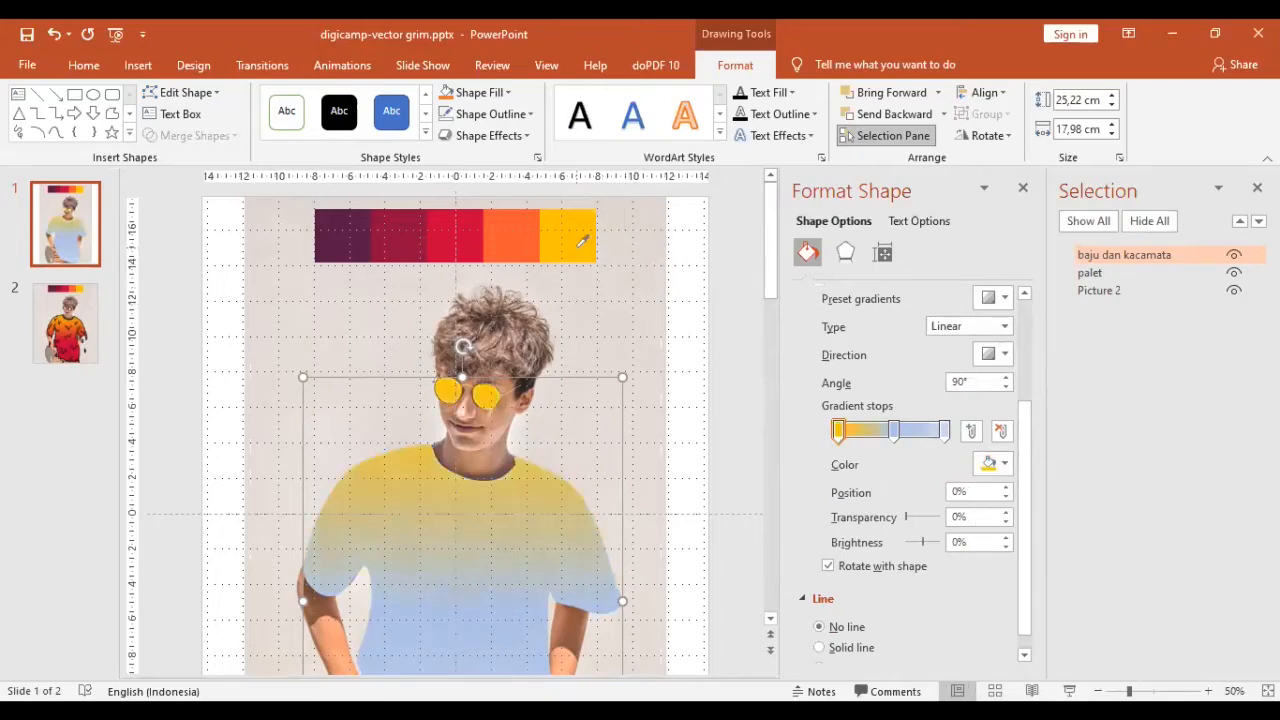
- Colour the middle gradient stop at 53% with the palette's orange, sampled with the Eyedropper
click(893, 431)
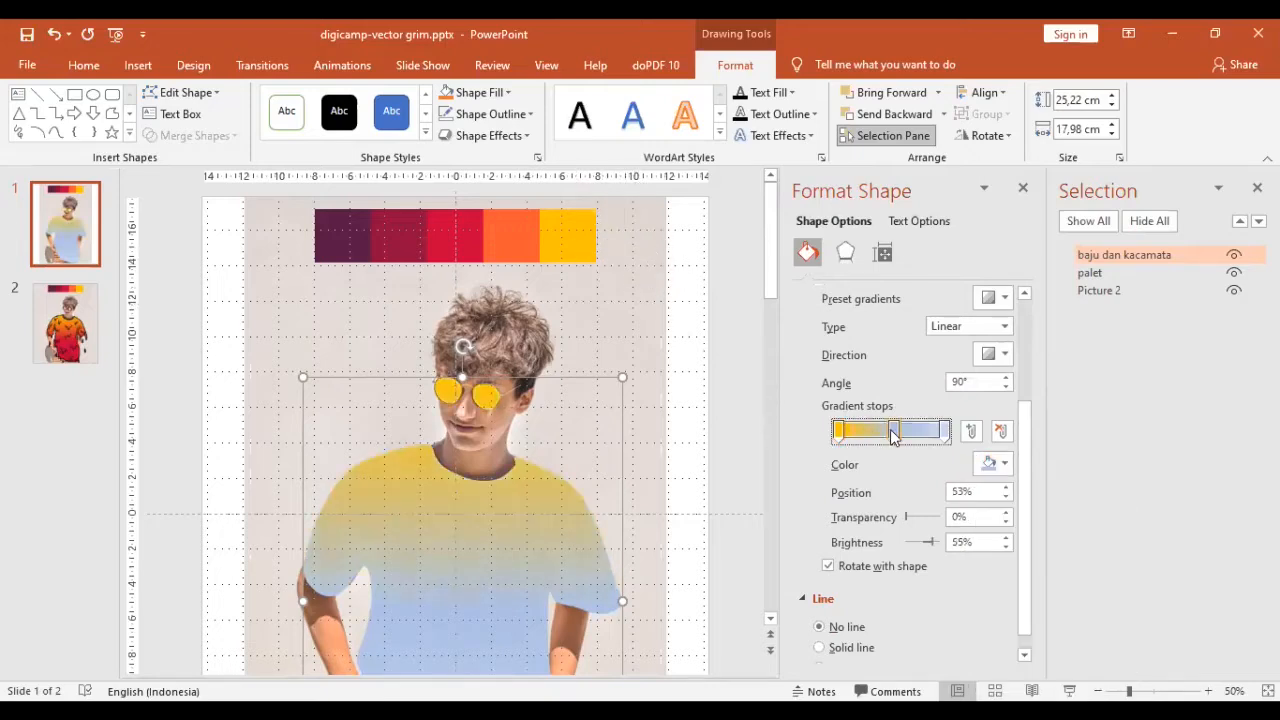
click(1003, 464)
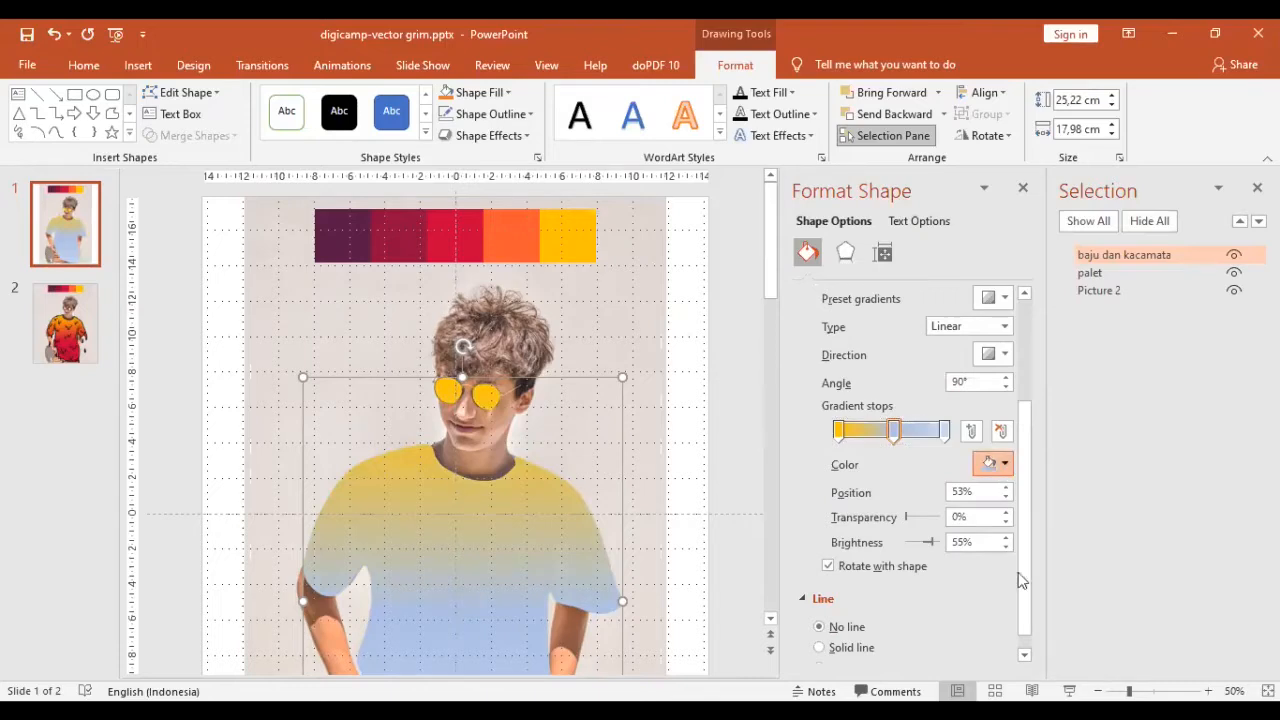
click(1022, 684)
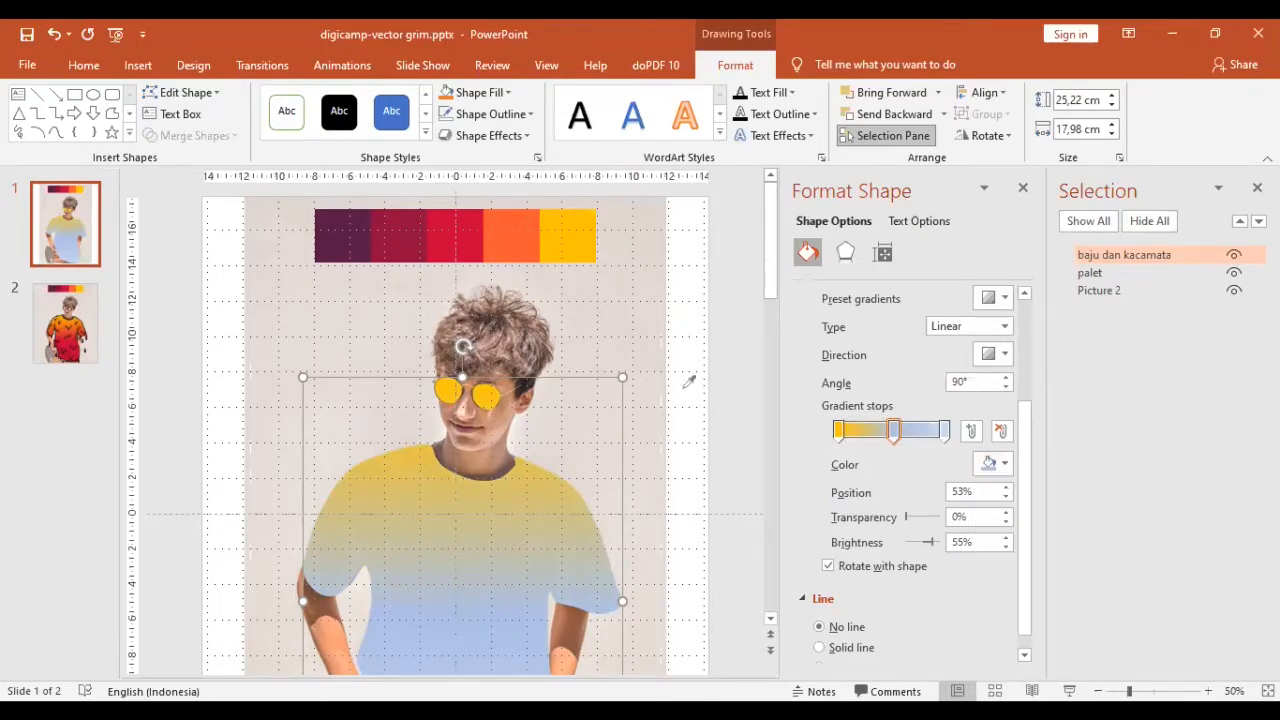
click(520, 233)
- Colour the last gradient stop at 100% with the palette's crimson red, sampled with the Eyedropper
click(944, 431)
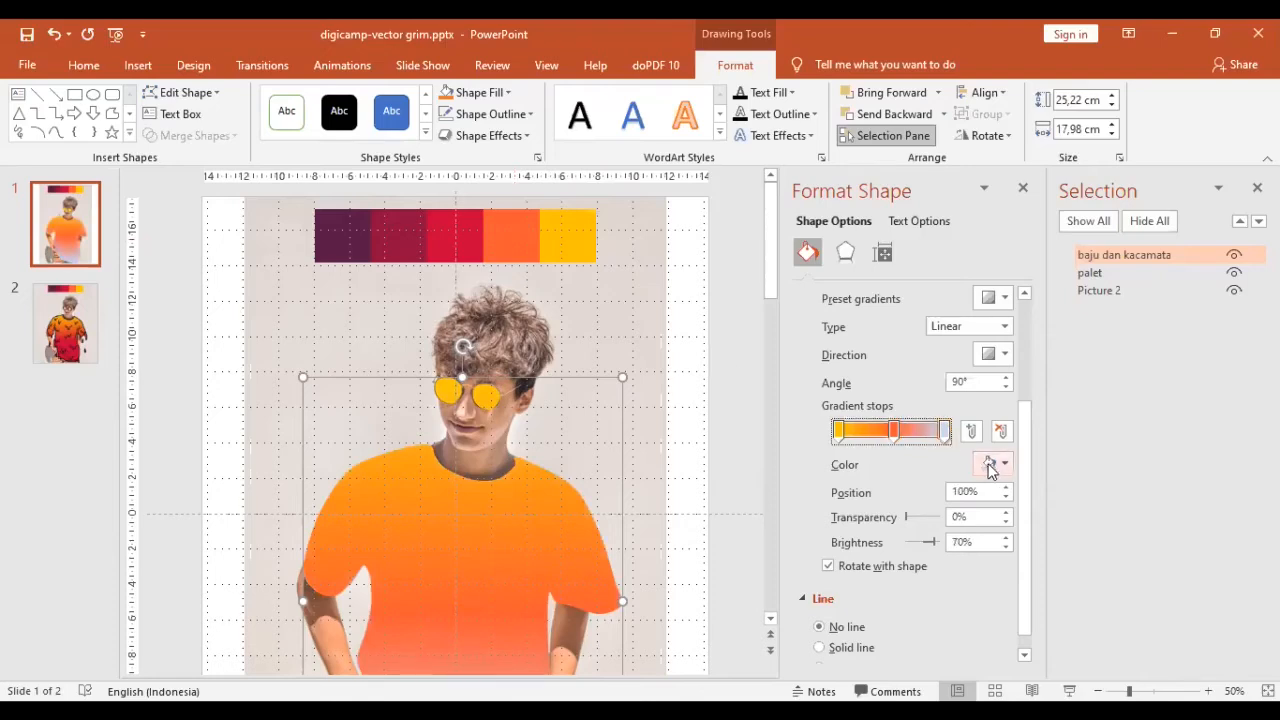
click(1004, 464)
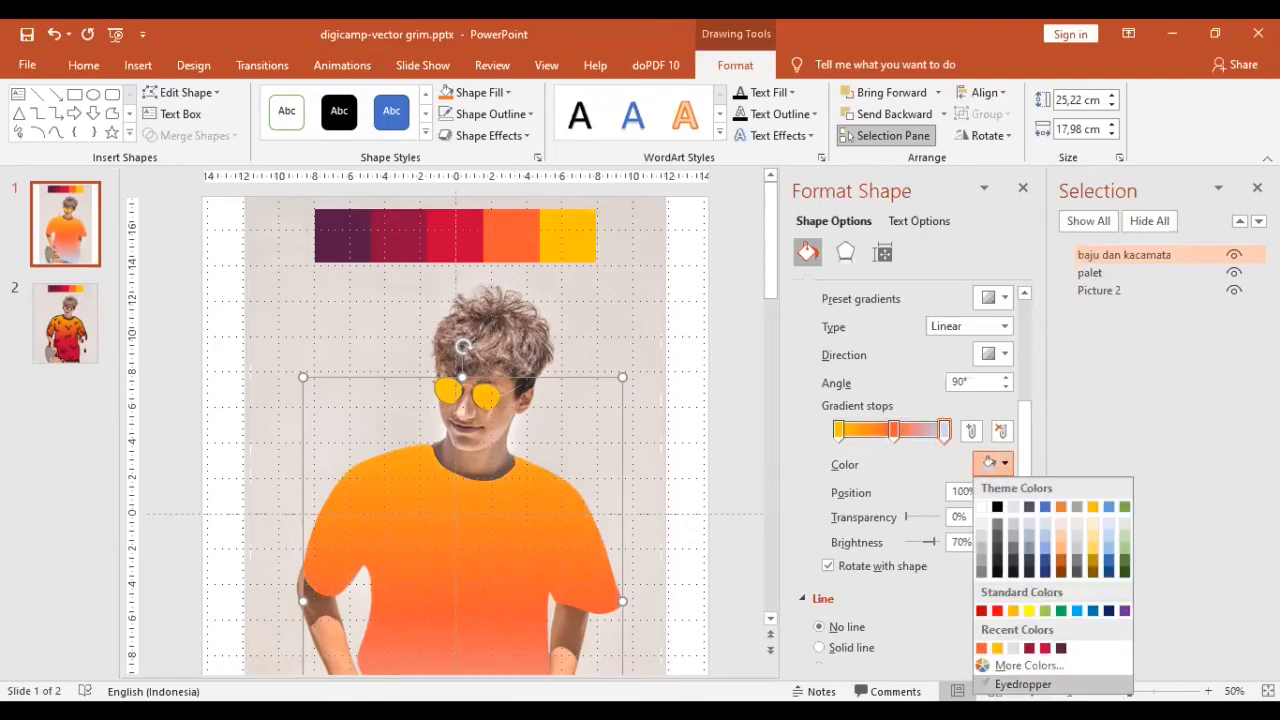
click(1022, 684)
click(472, 234)
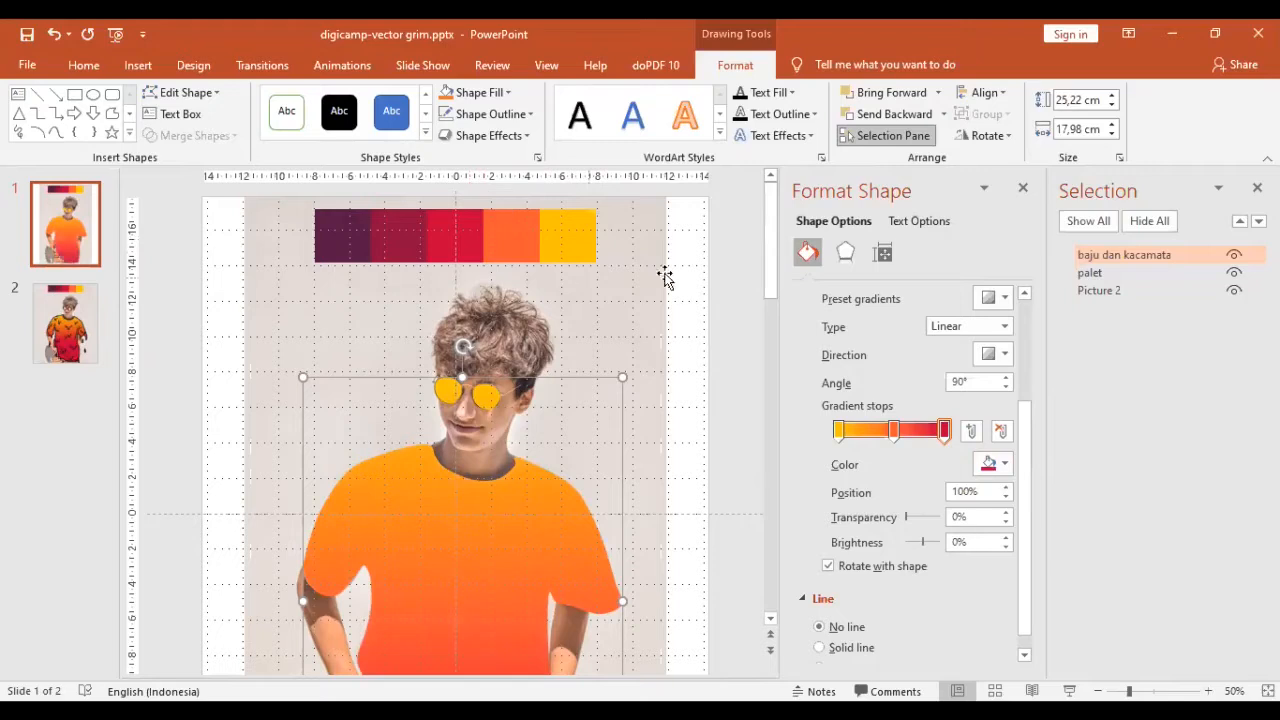
- Move the orange gradient stop to 11% and the crimson red stop to 59%
drag(770, 265, 767, 340)
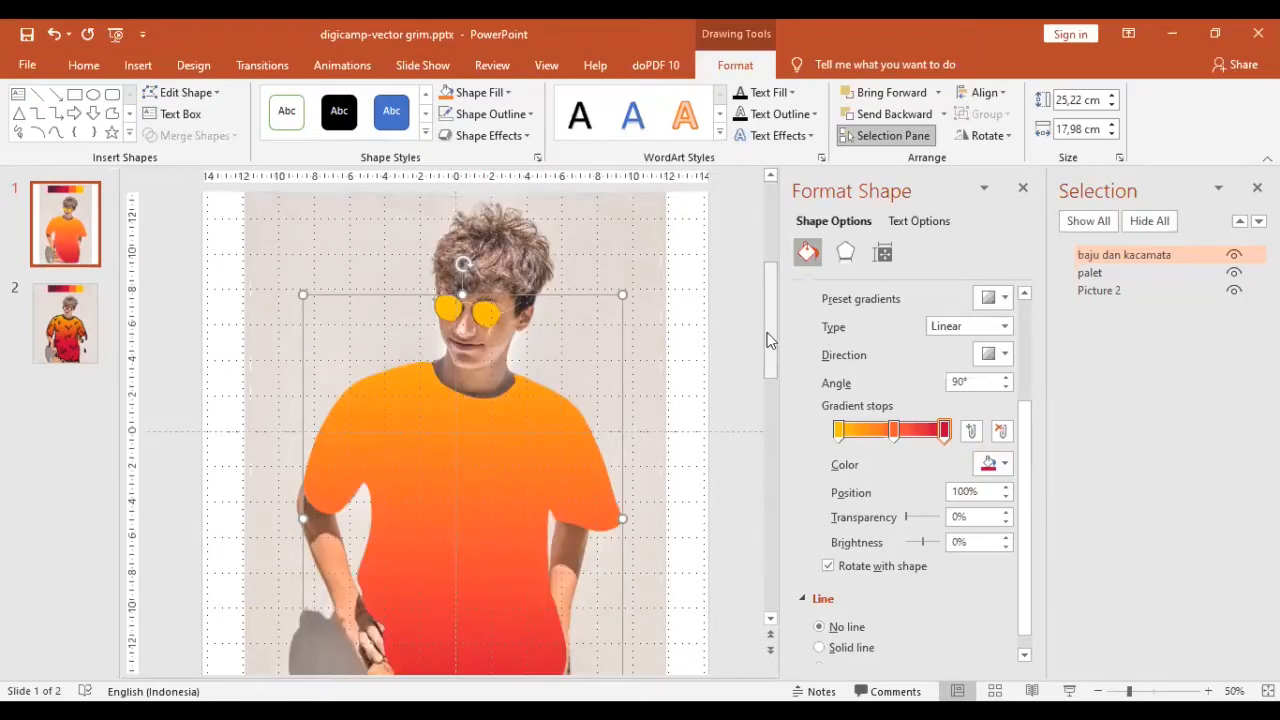
scroll(772, 343, down, 1)
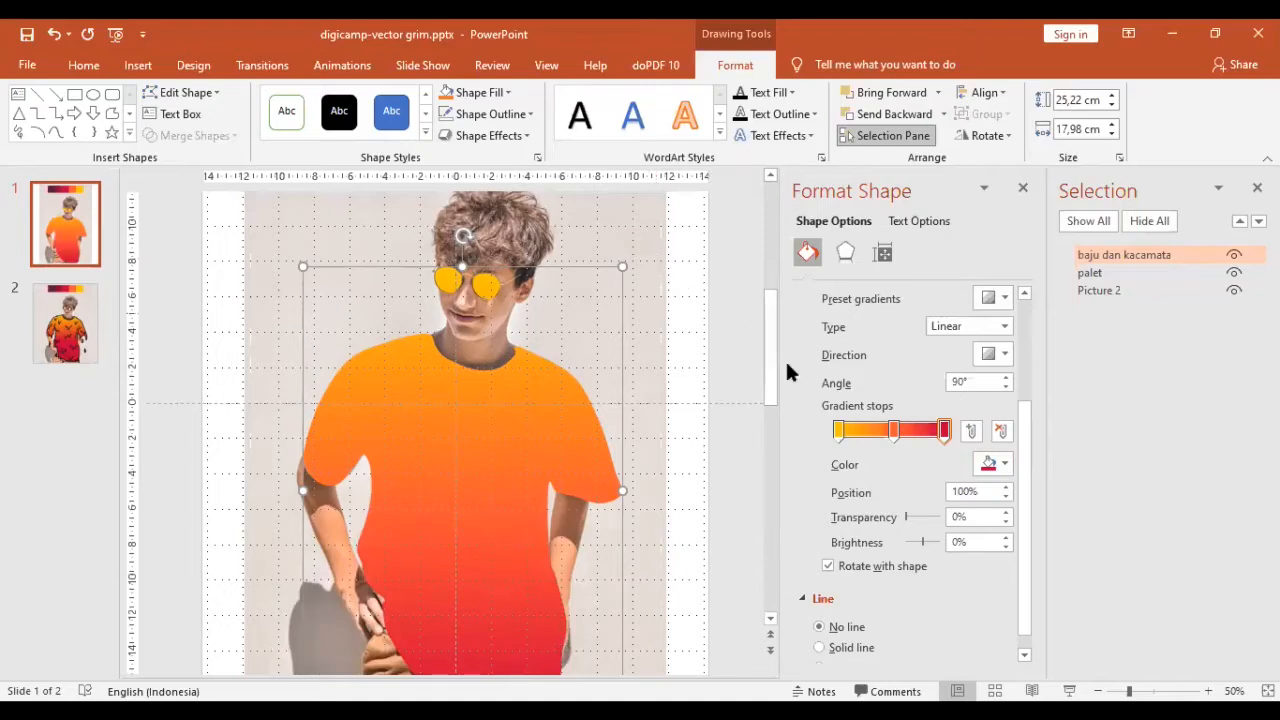
drag(894, 431, 848, 442)
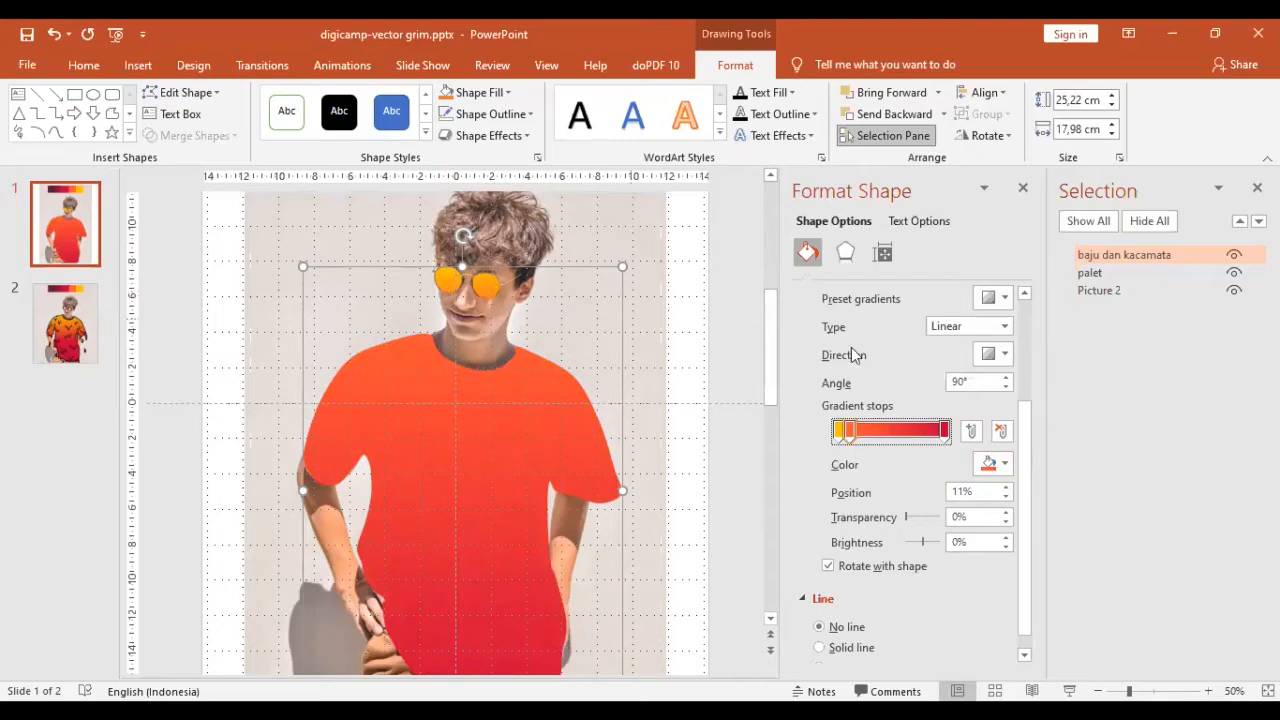
drag(945, 434, 901, 438)
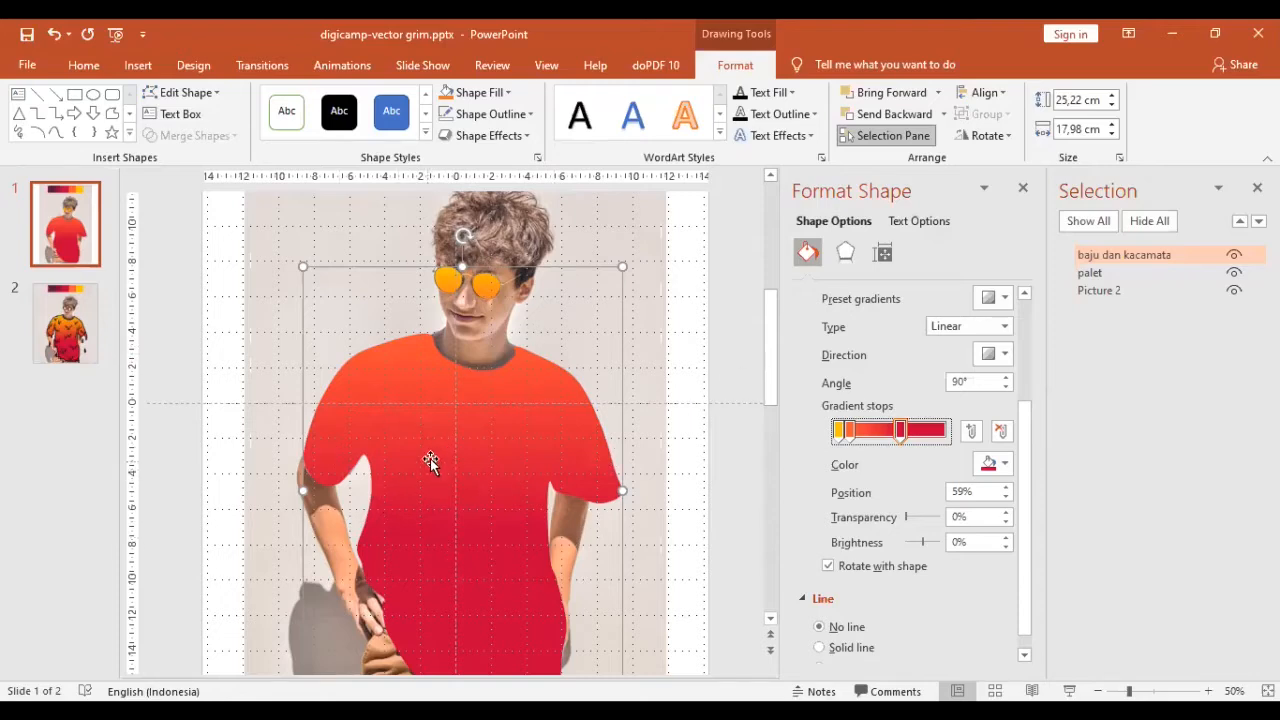
- Give the merged shirt and sunglasses shape a black 6 pt outline and save the presentation
click(519, 118)
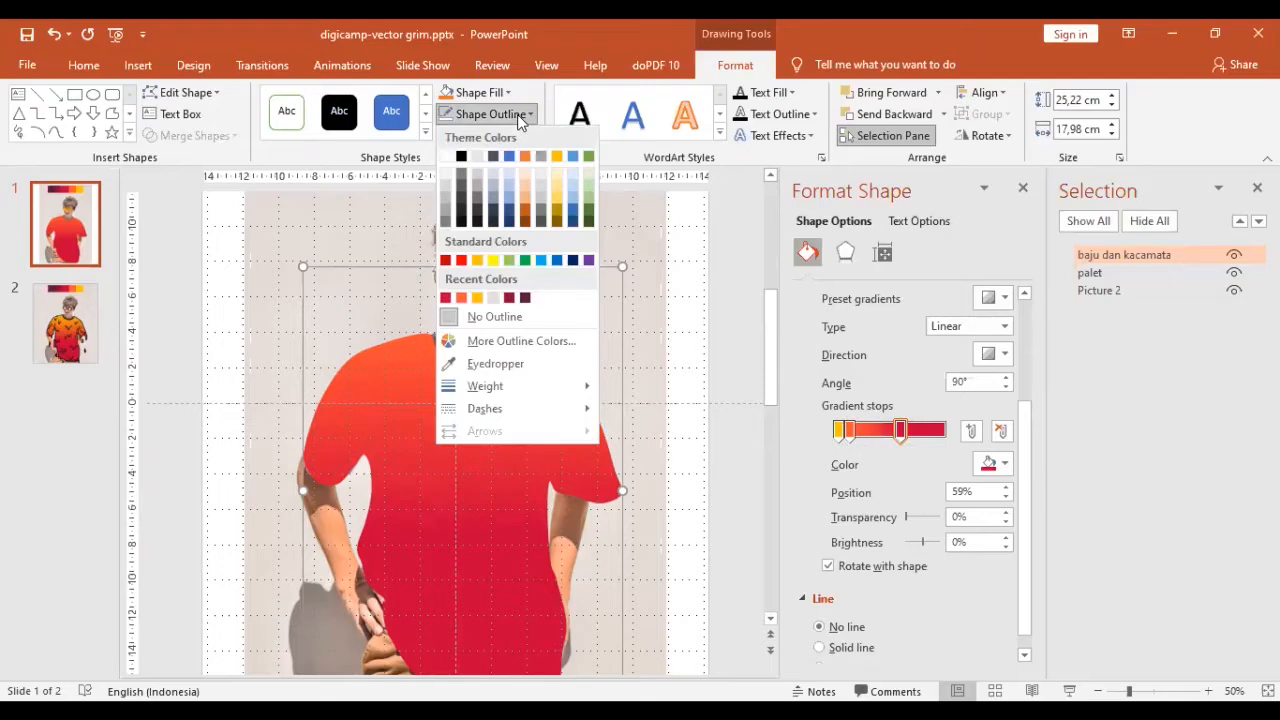
click(460, 222)
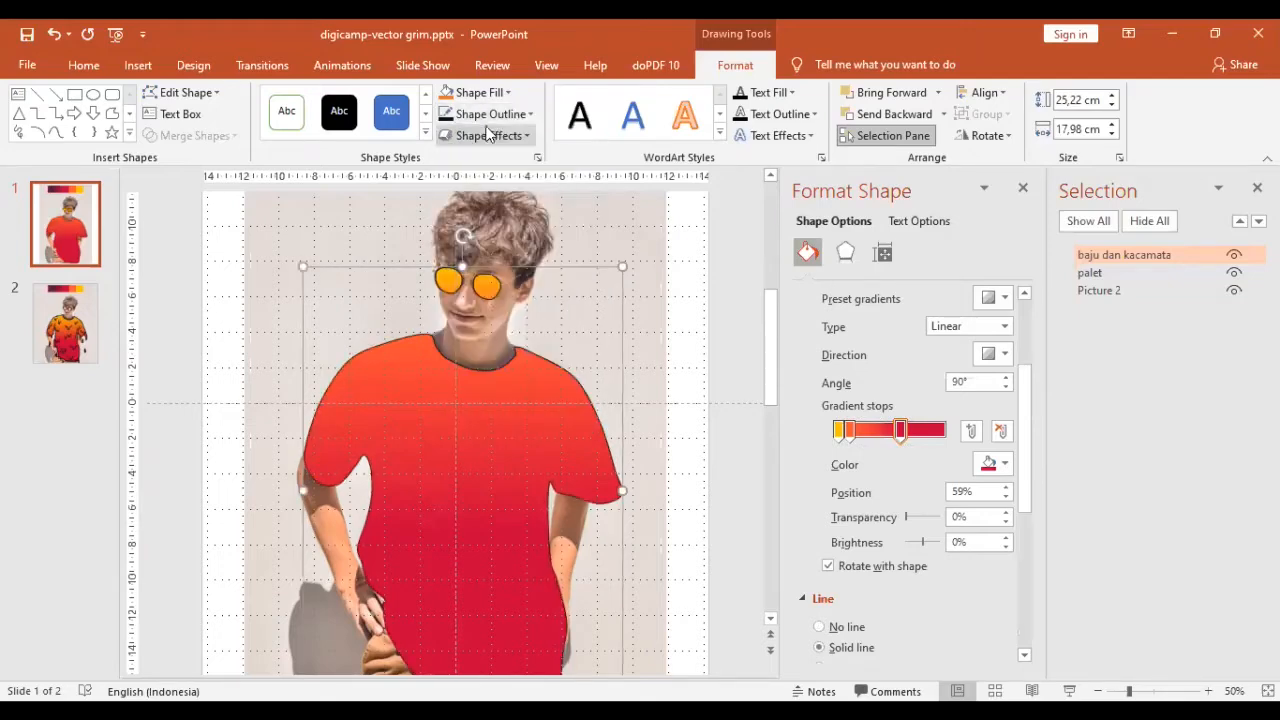
click(490, 116)
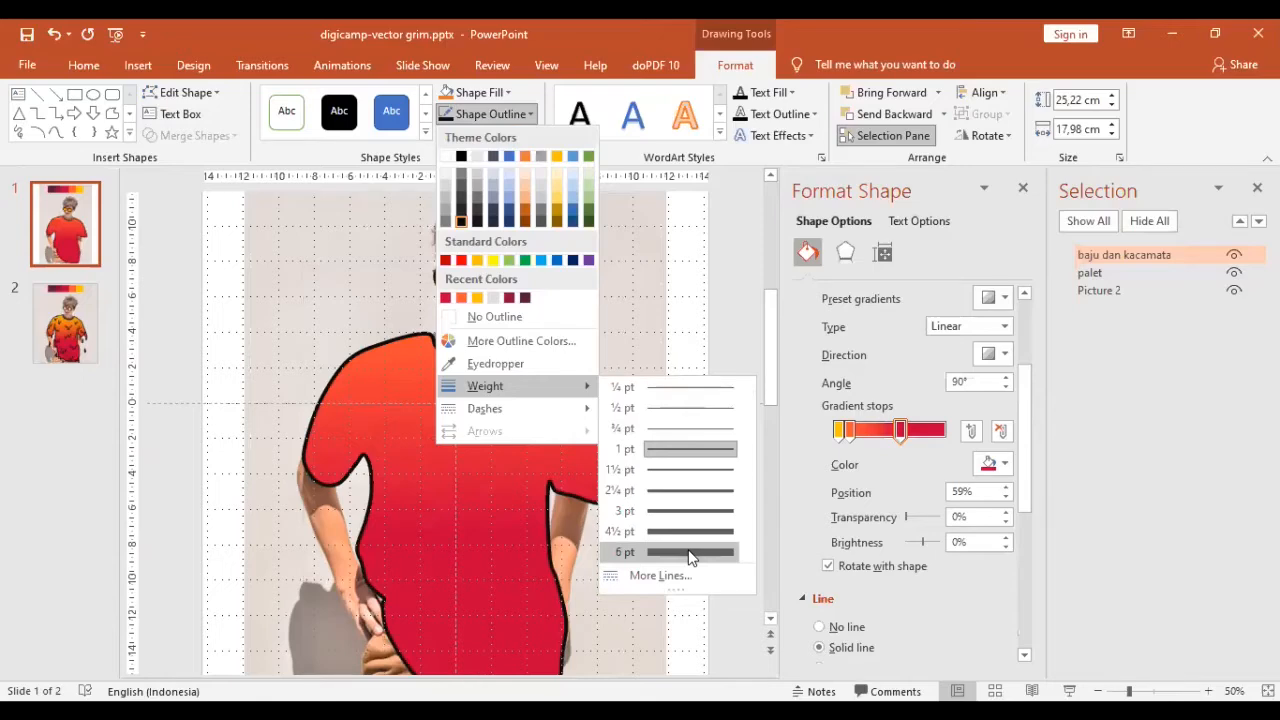
click(690, 556)
click(722, 308)
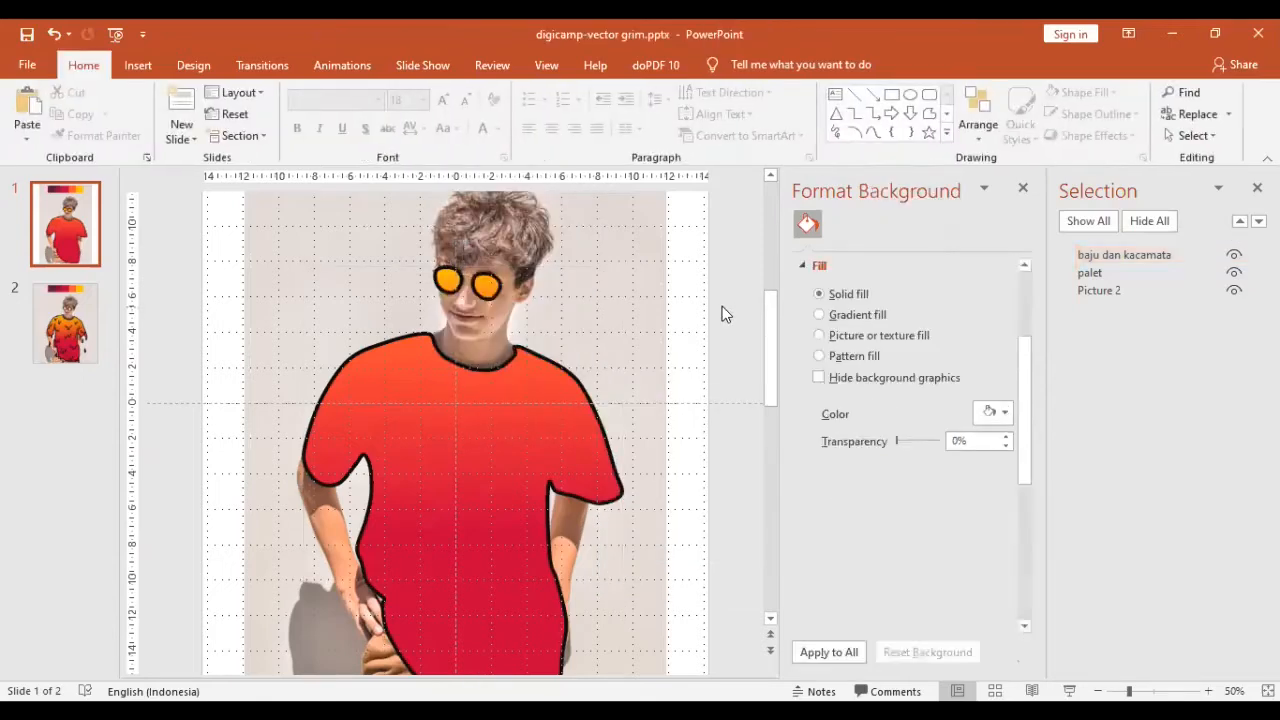
scroll(725, 313, down, 2)
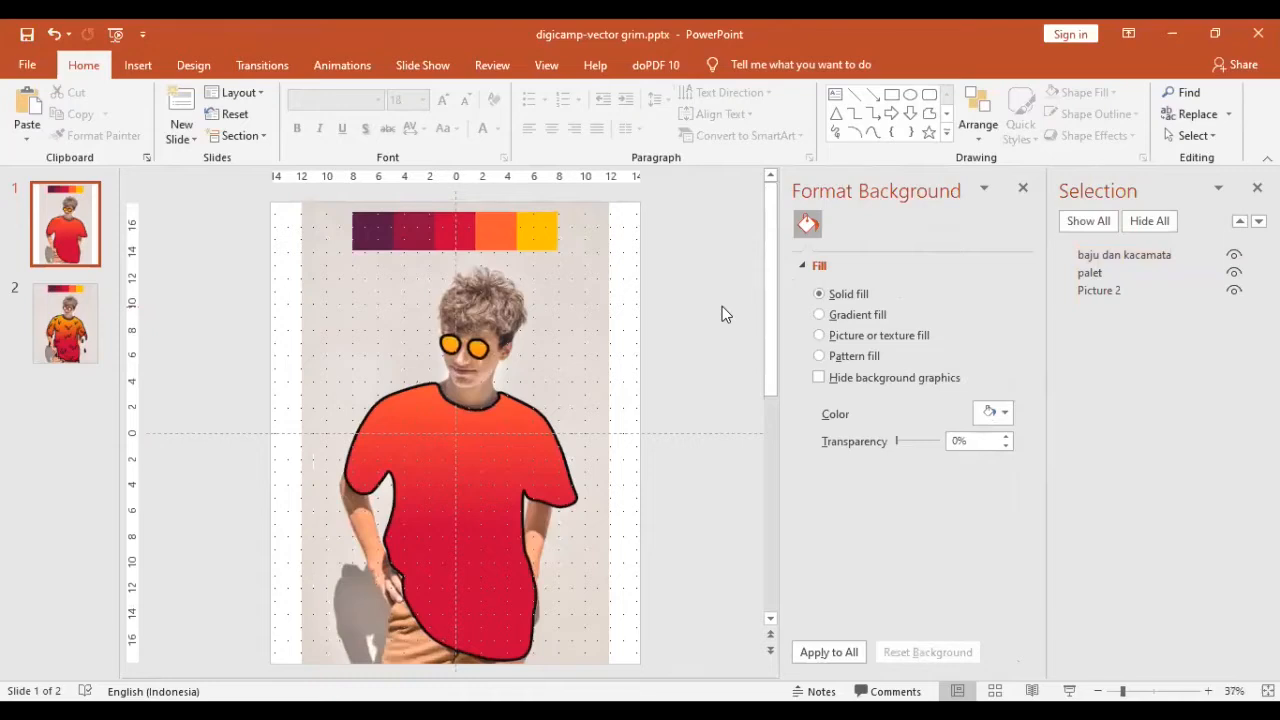
key(ctrl+s)
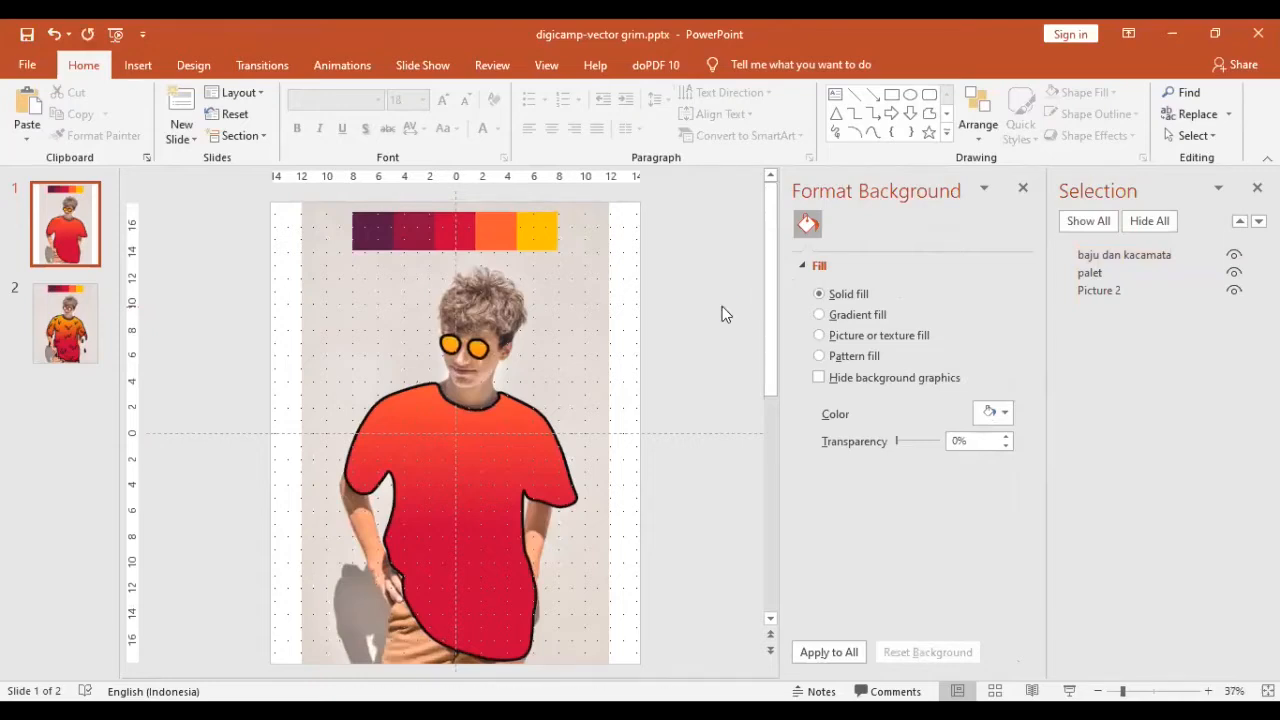
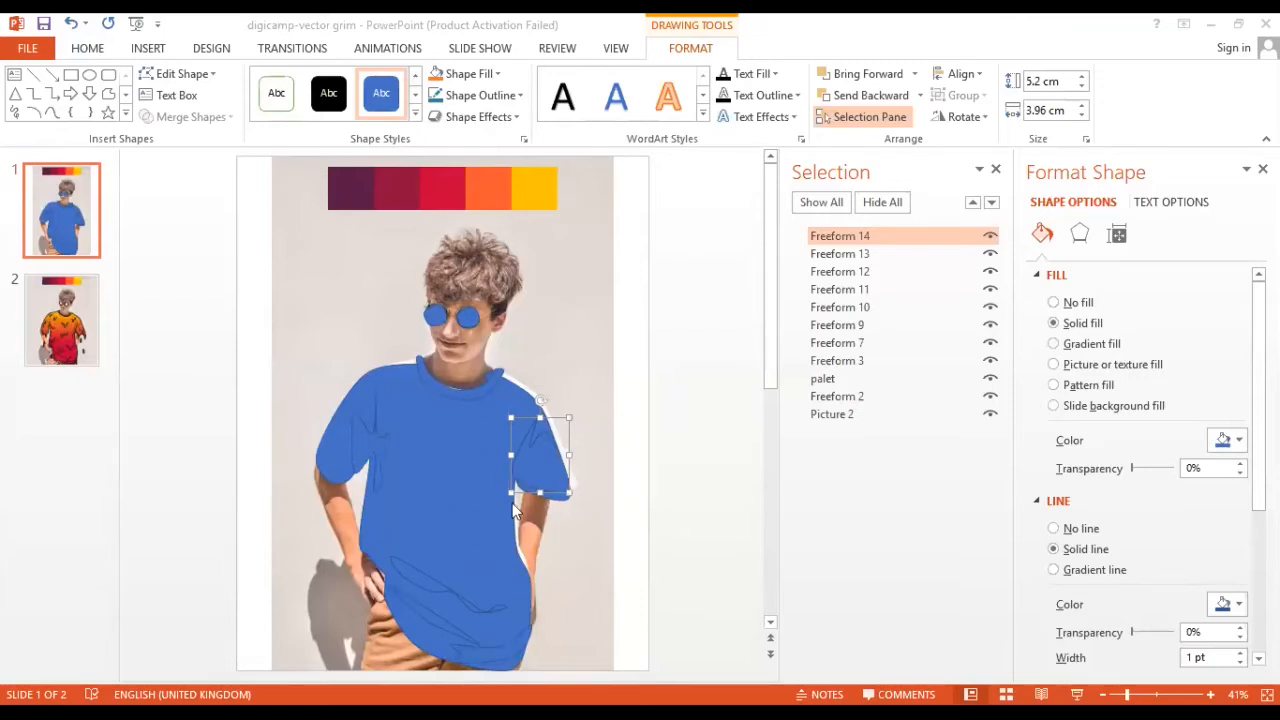
- Merge the six shadow freeforms on the shirt's collar, sleeves and lower folds into one shape with Union
click(386, 448)
click(548, 459)
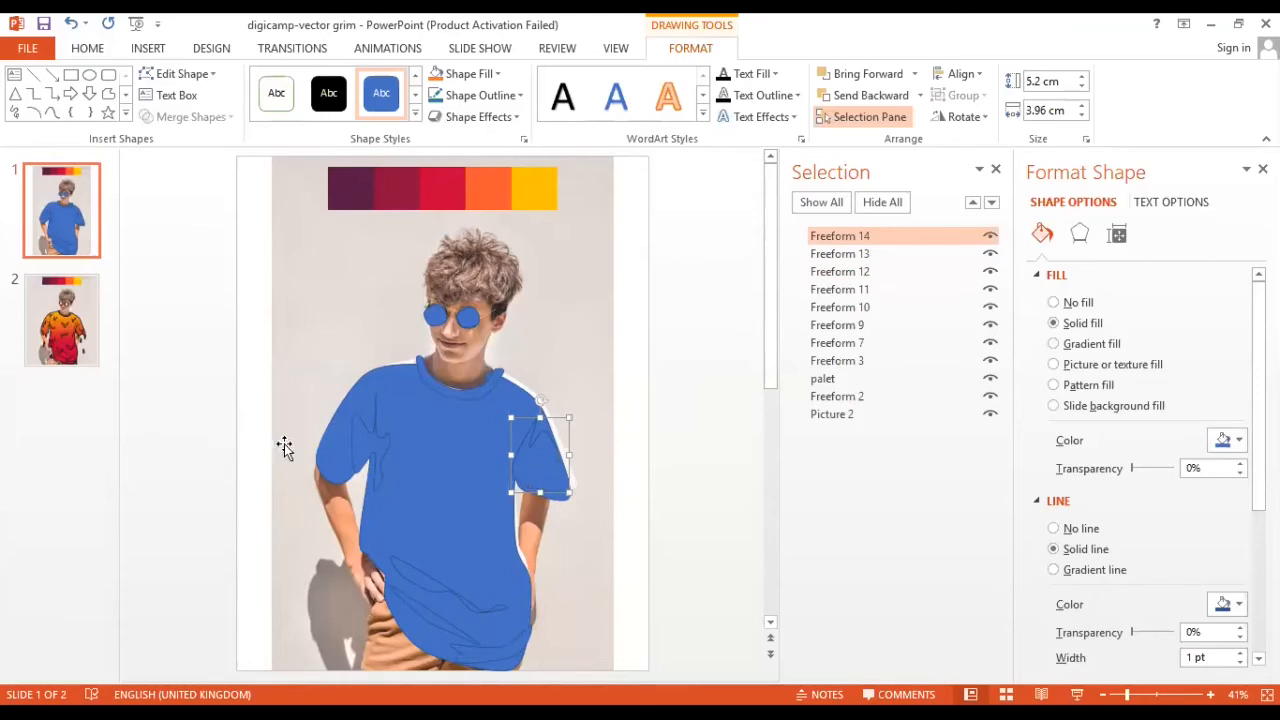
shift+click(376, 443)
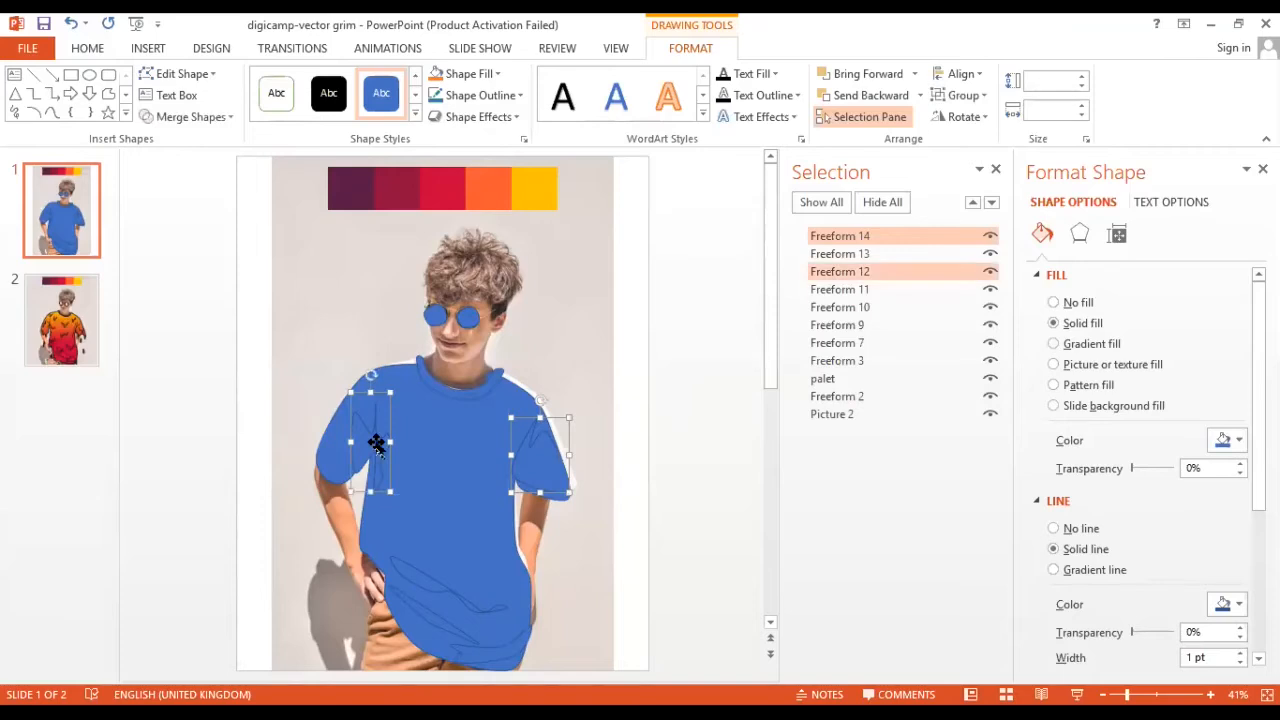
shift+click(425, 587)
shift+click(428, 618)
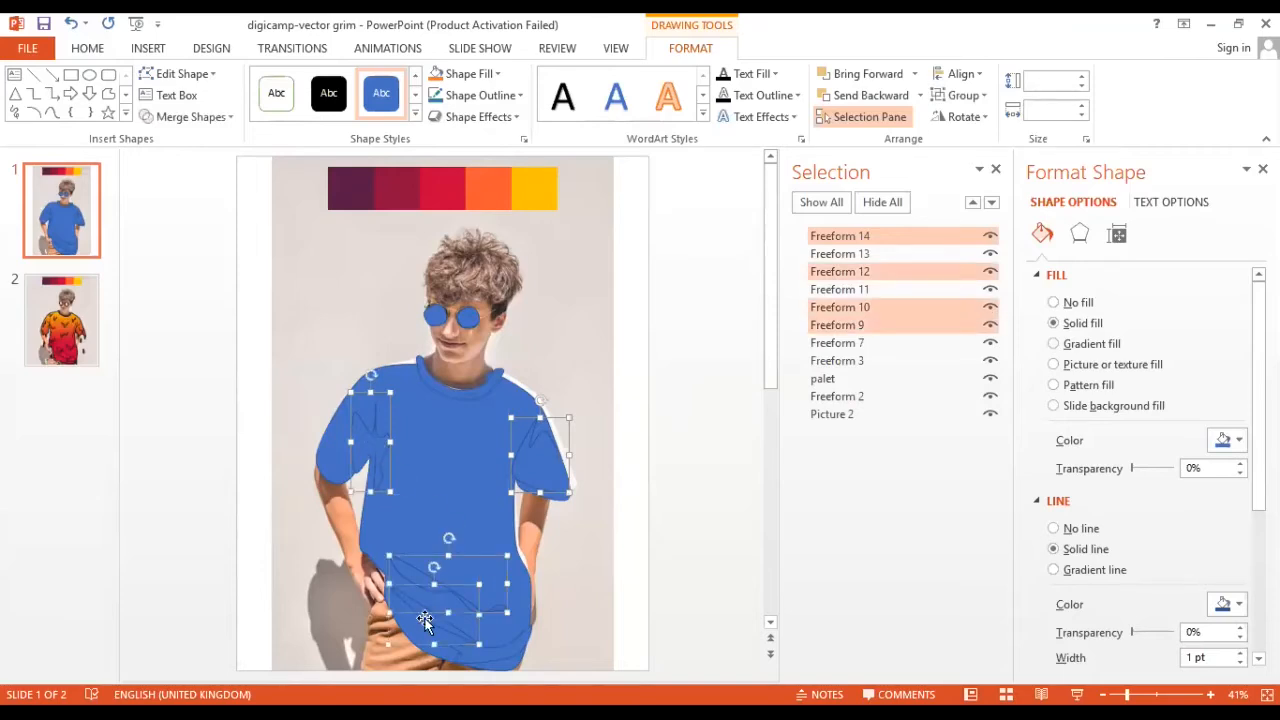
shift+click(466, 650)
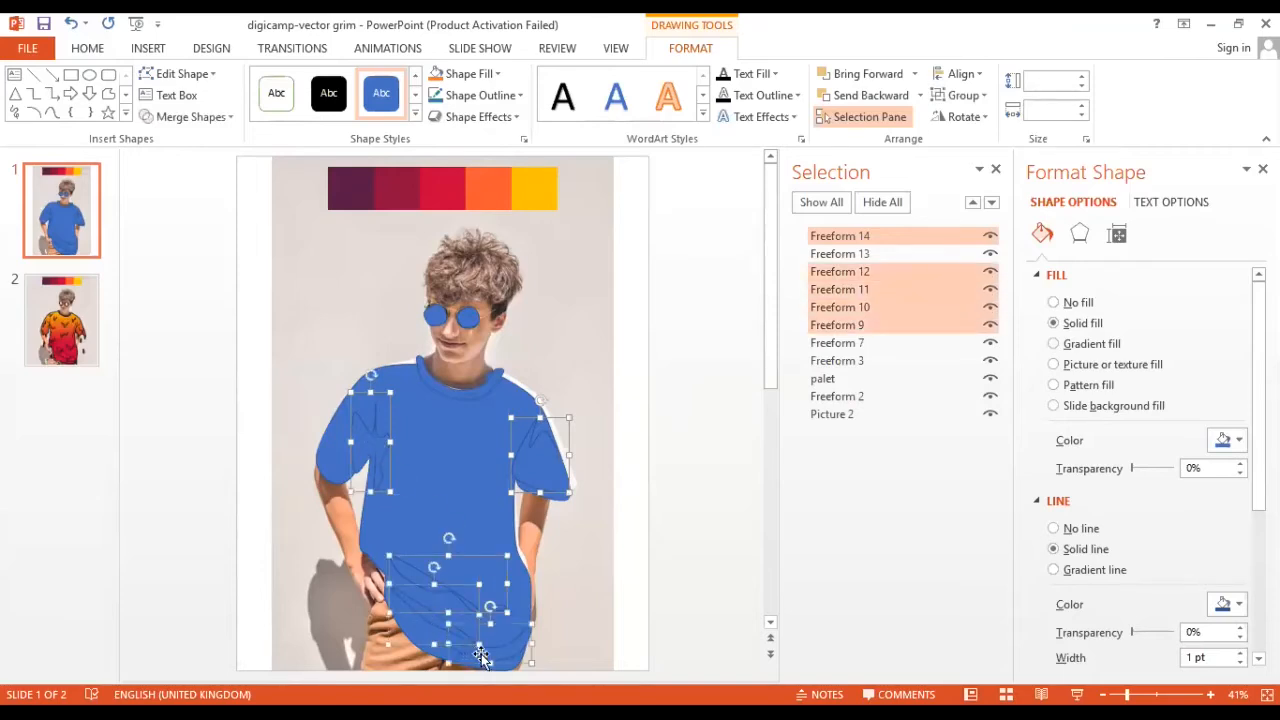
shift+click(451, 391)
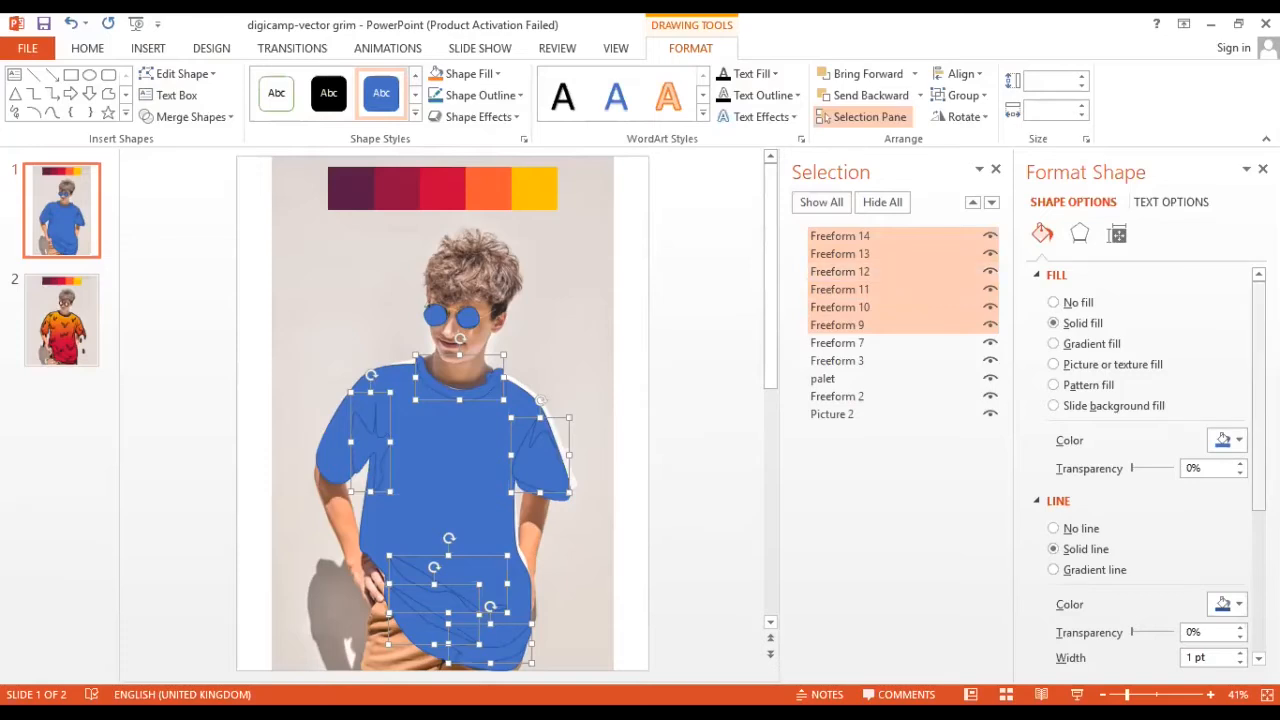
click(200, 117)
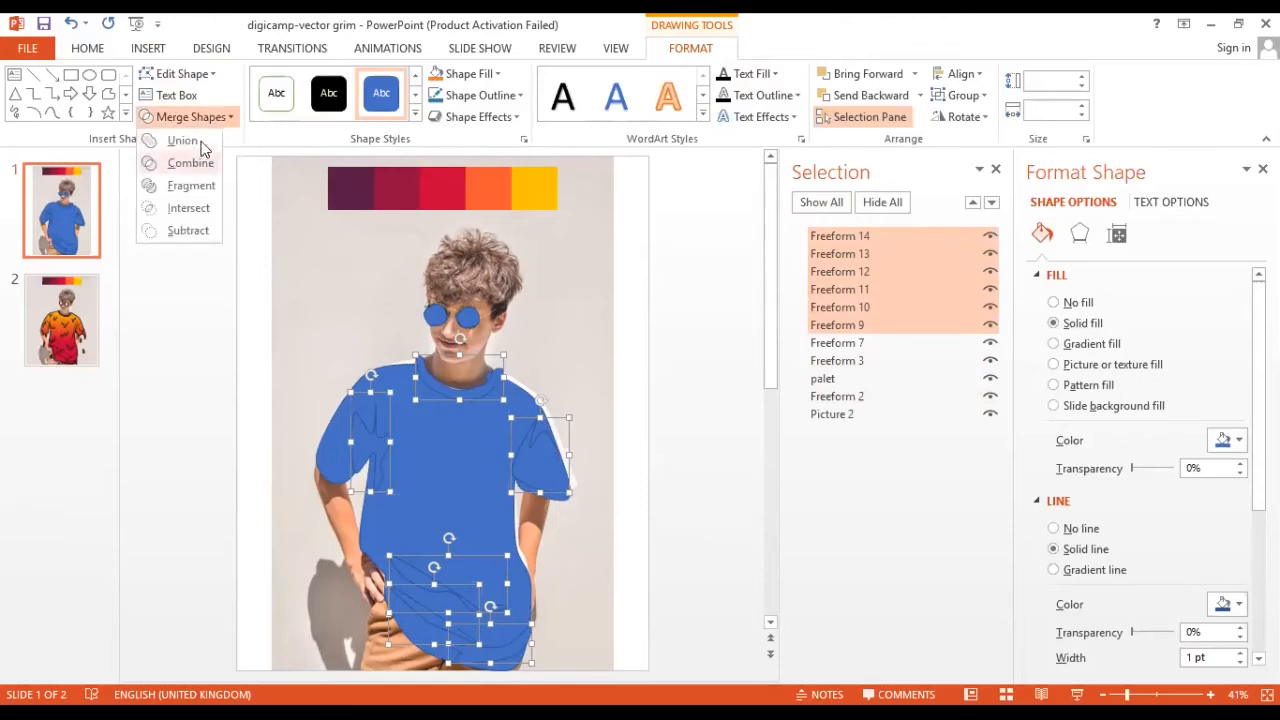
click(201, 141)
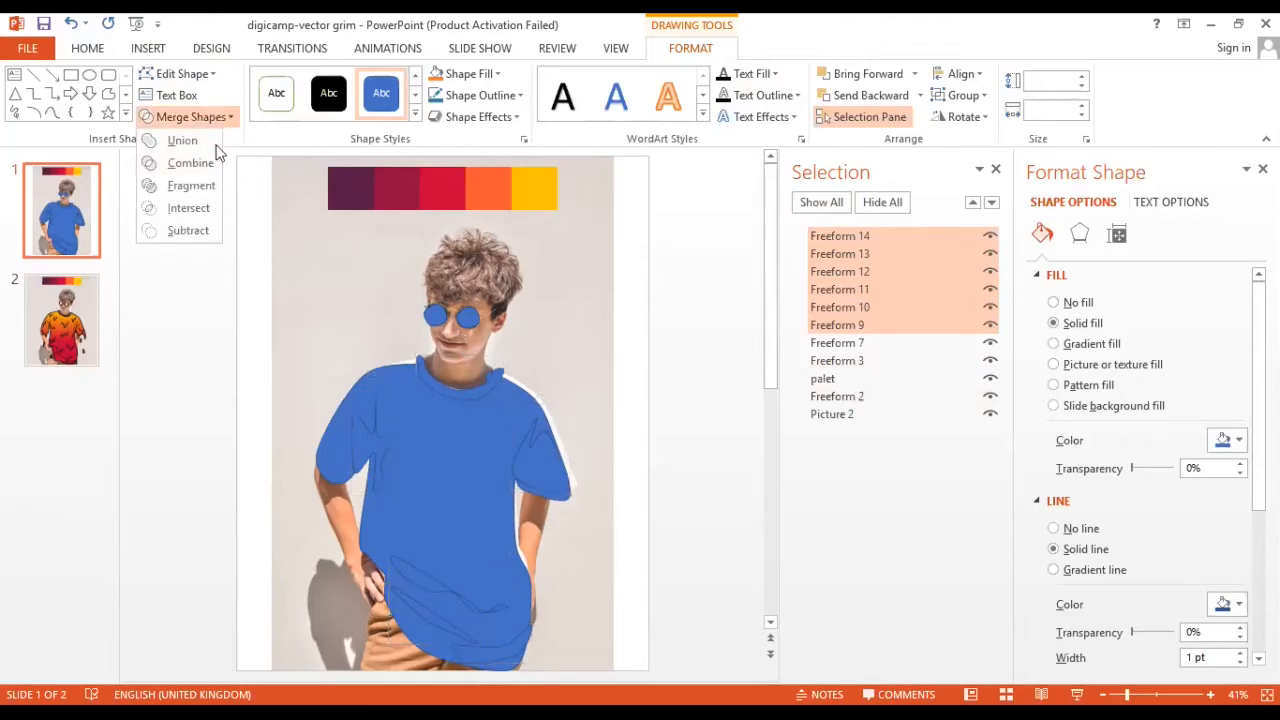
click(208, 146)
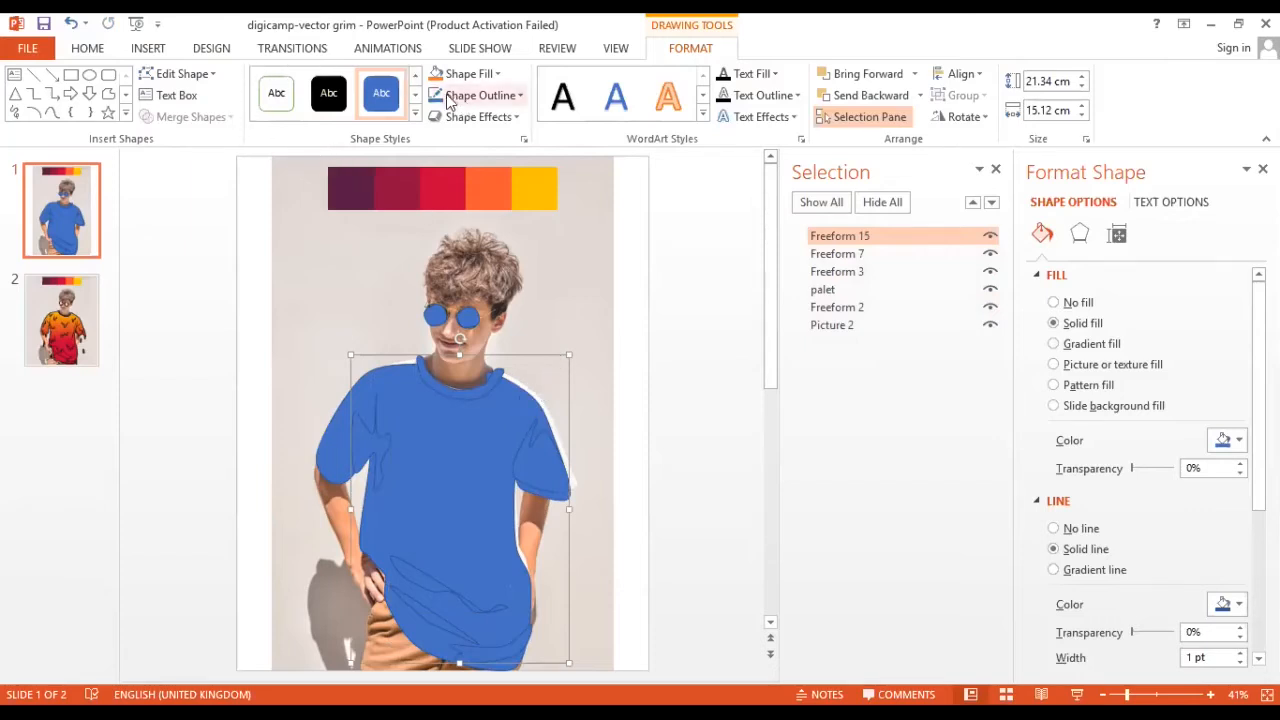
- Remove the outline of the merged shadow shape and fill it with black
click(751, 95)
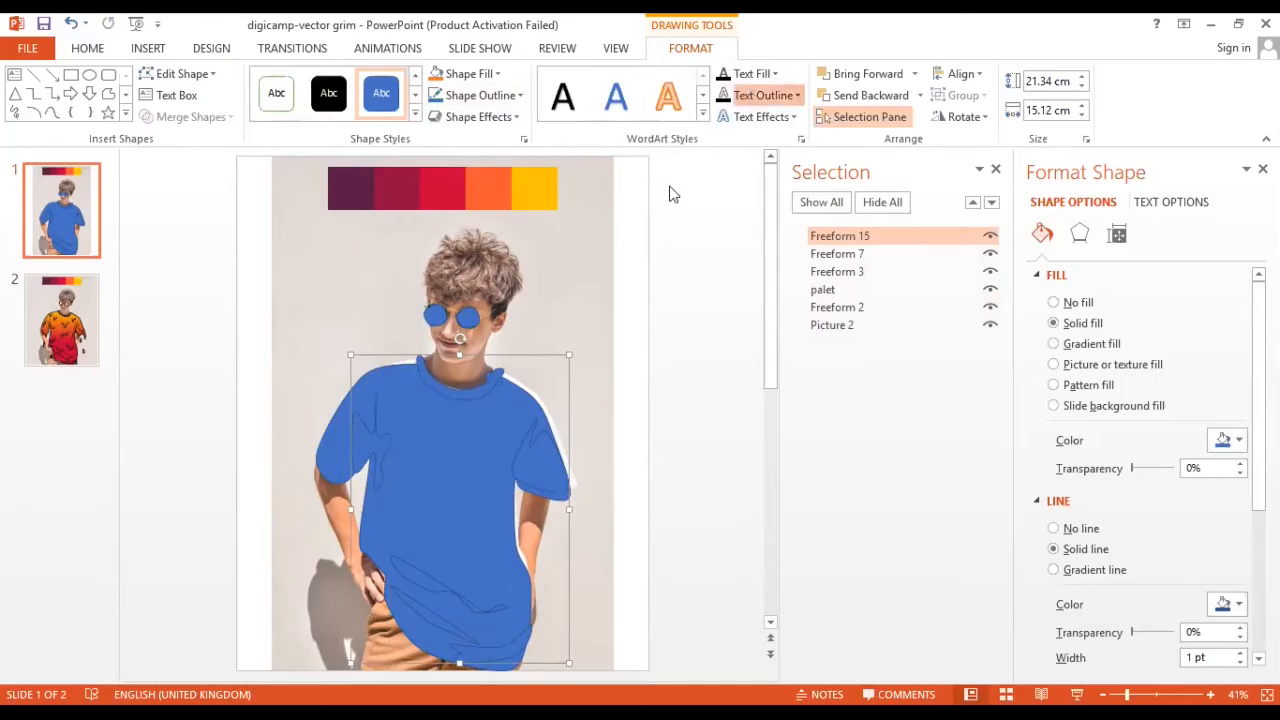
click(660, 130)
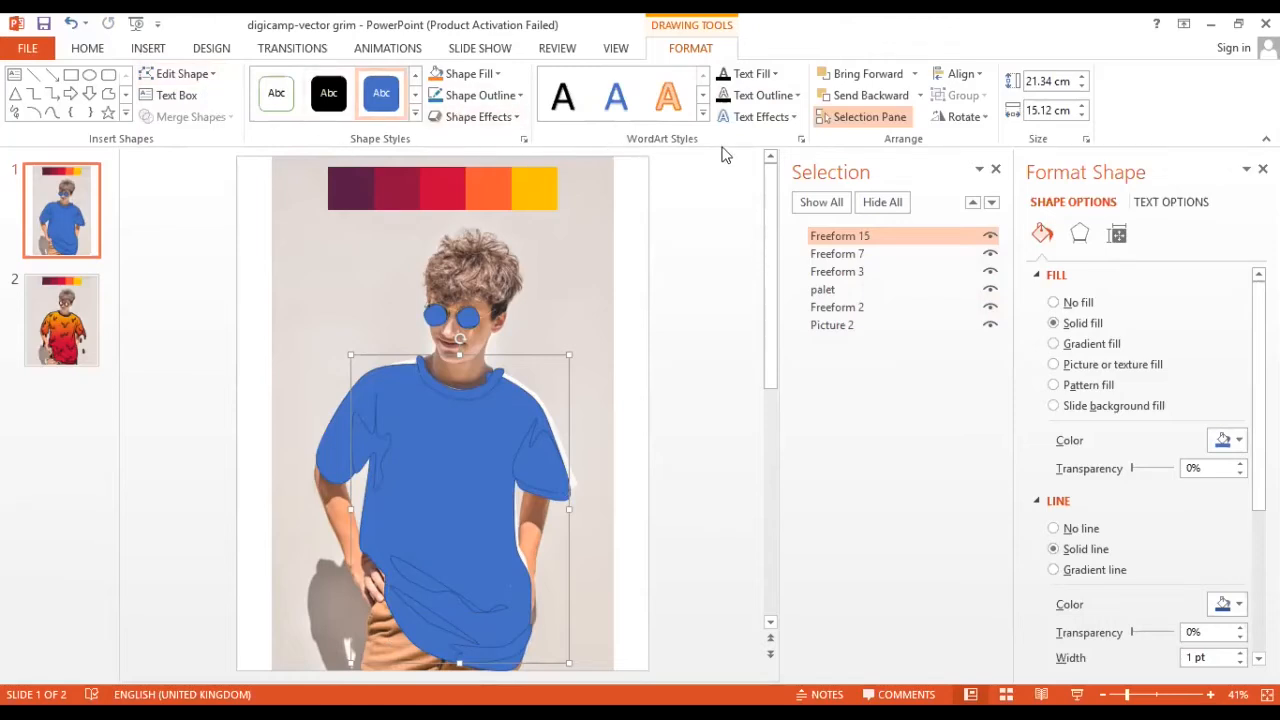
click(512, 100)
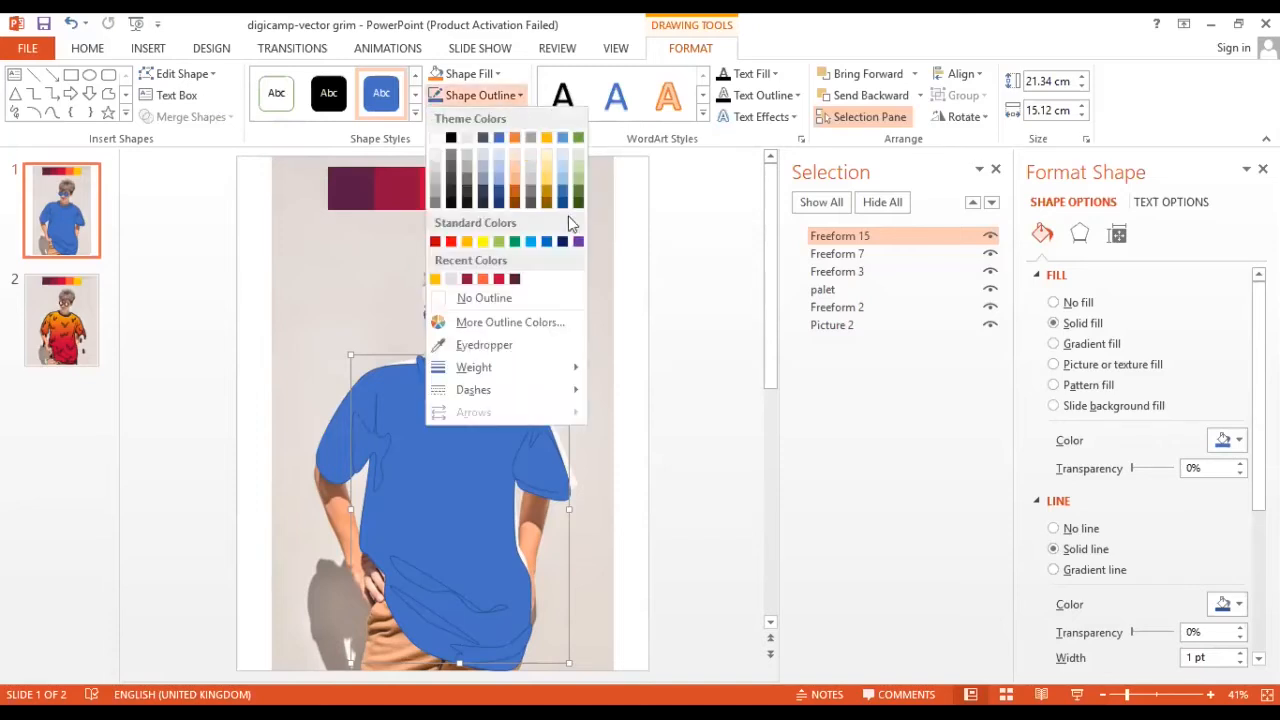
click(484, 298)
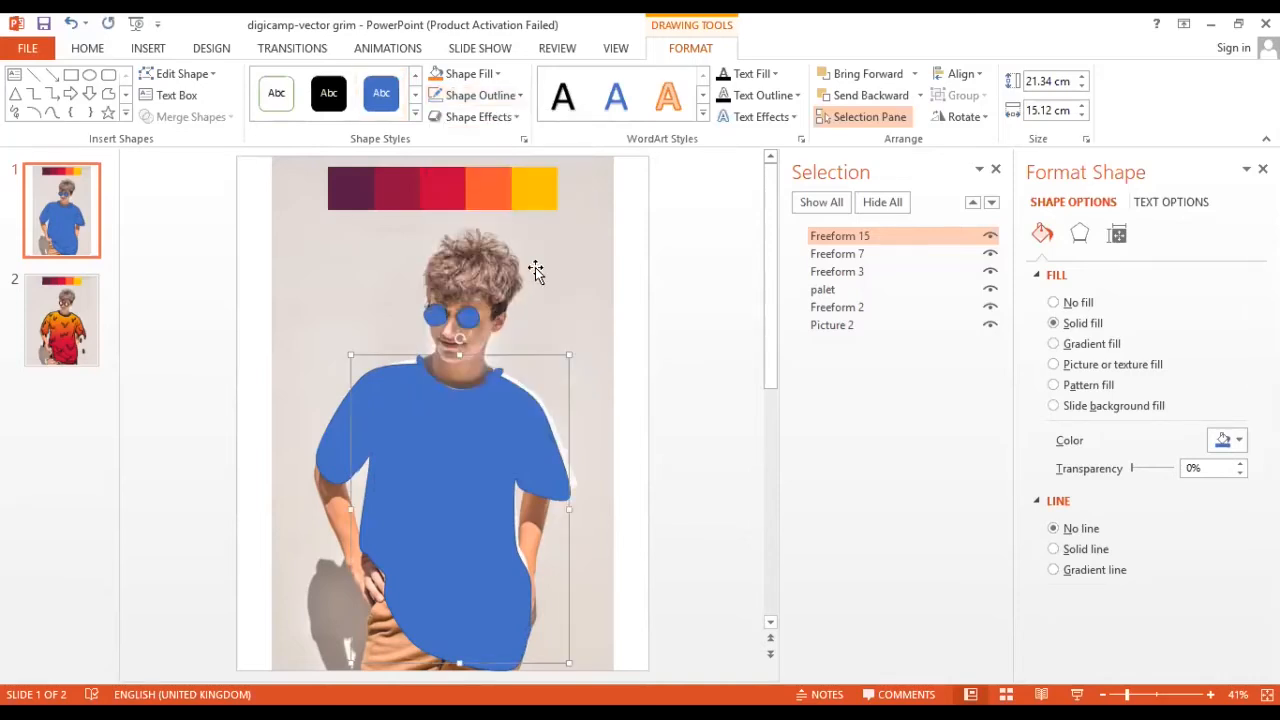
click(488, 80)
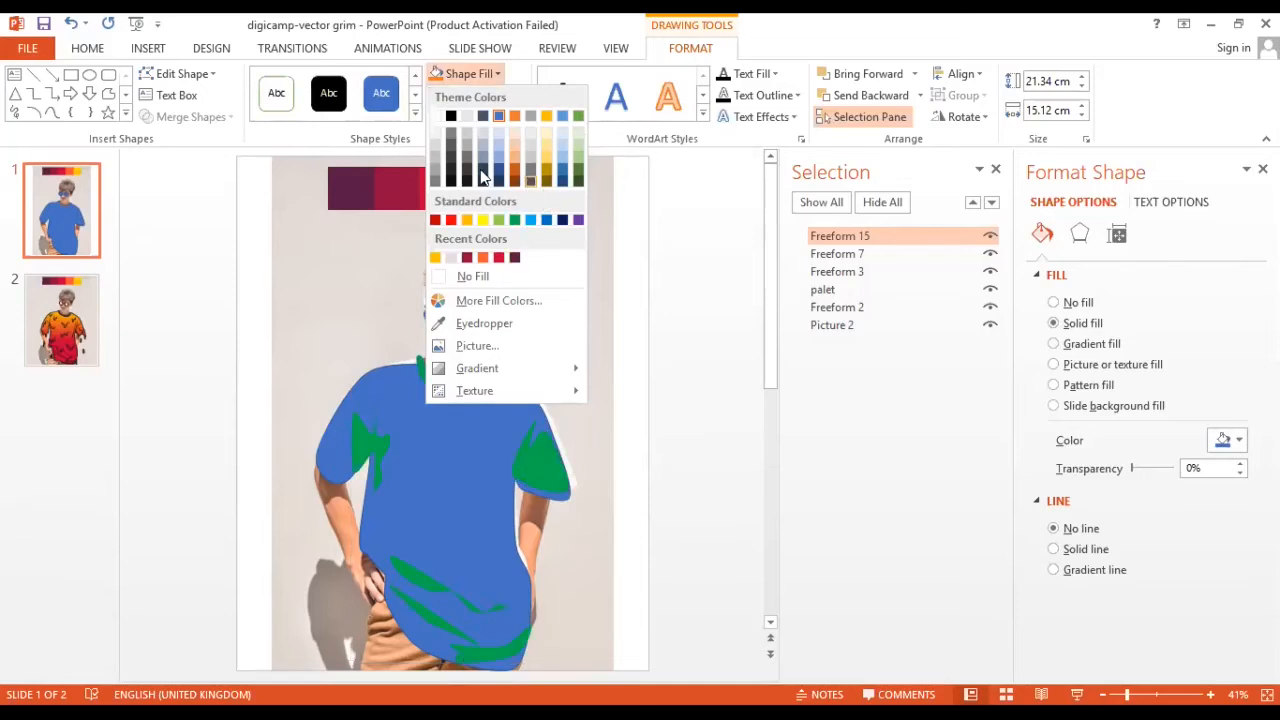
click(449, 118)
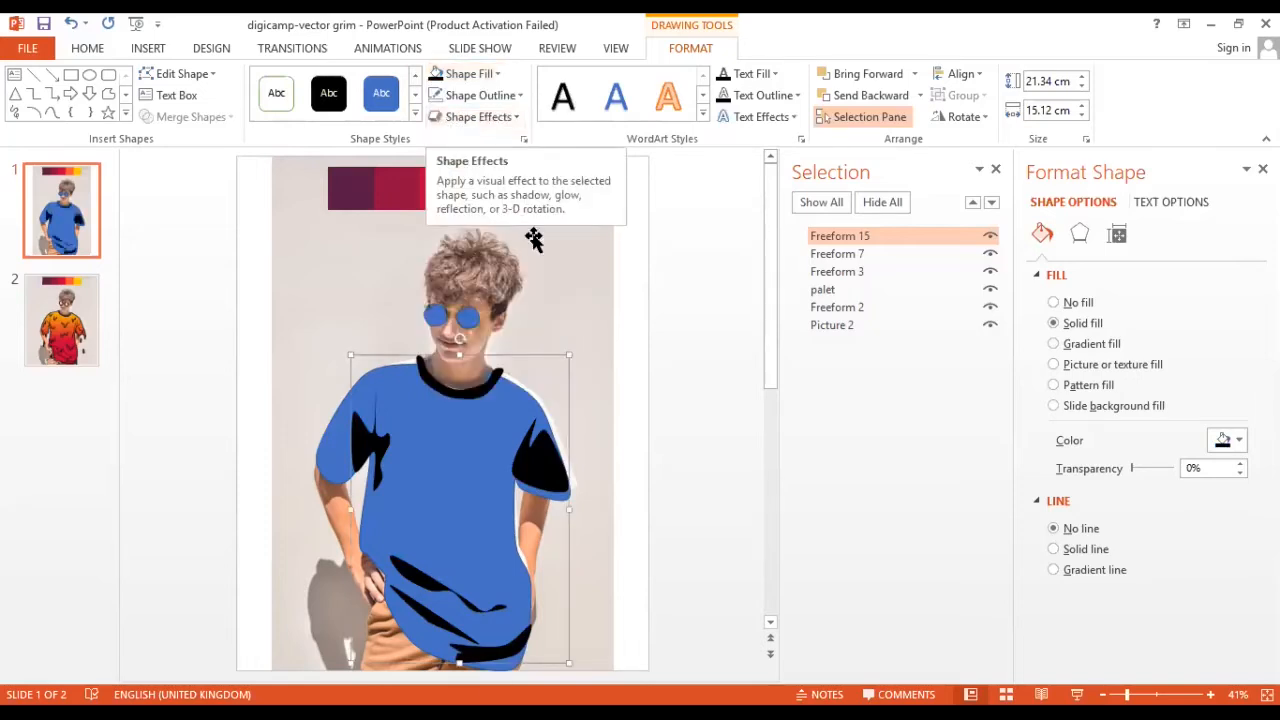
- Rename the merged shadow shape "bayangan"
click(472, 446)
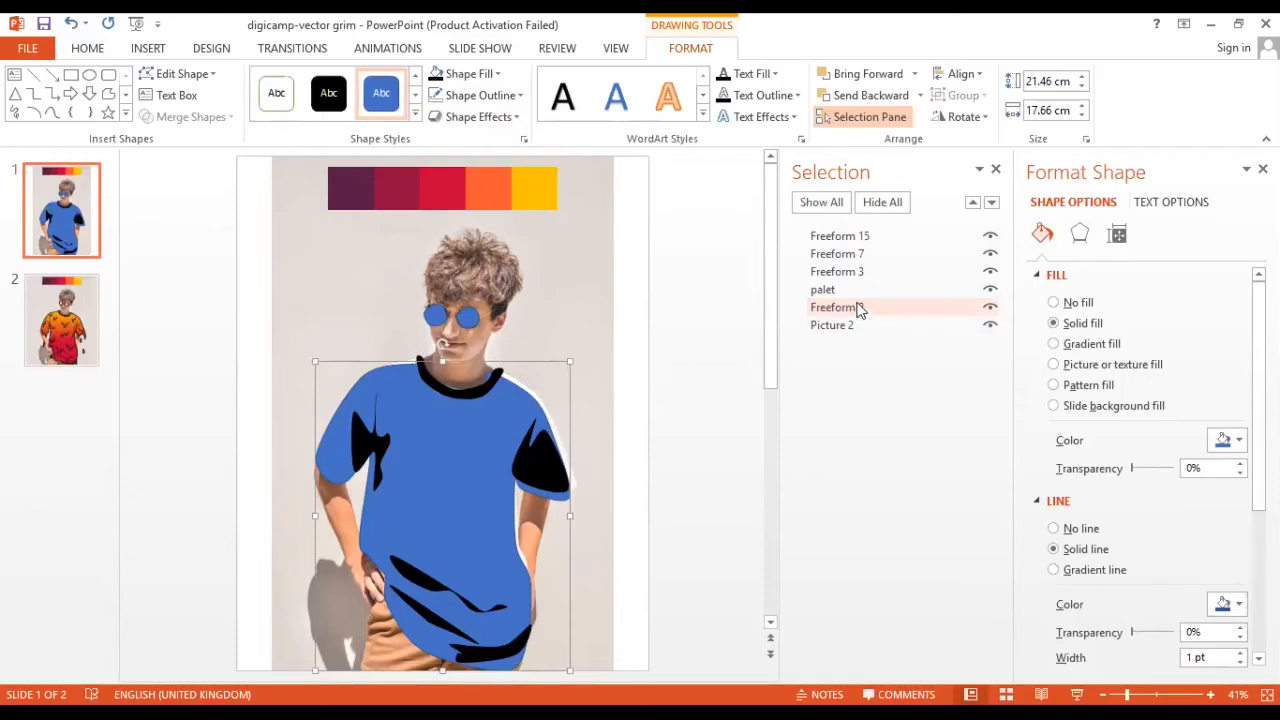
click(893, 238)
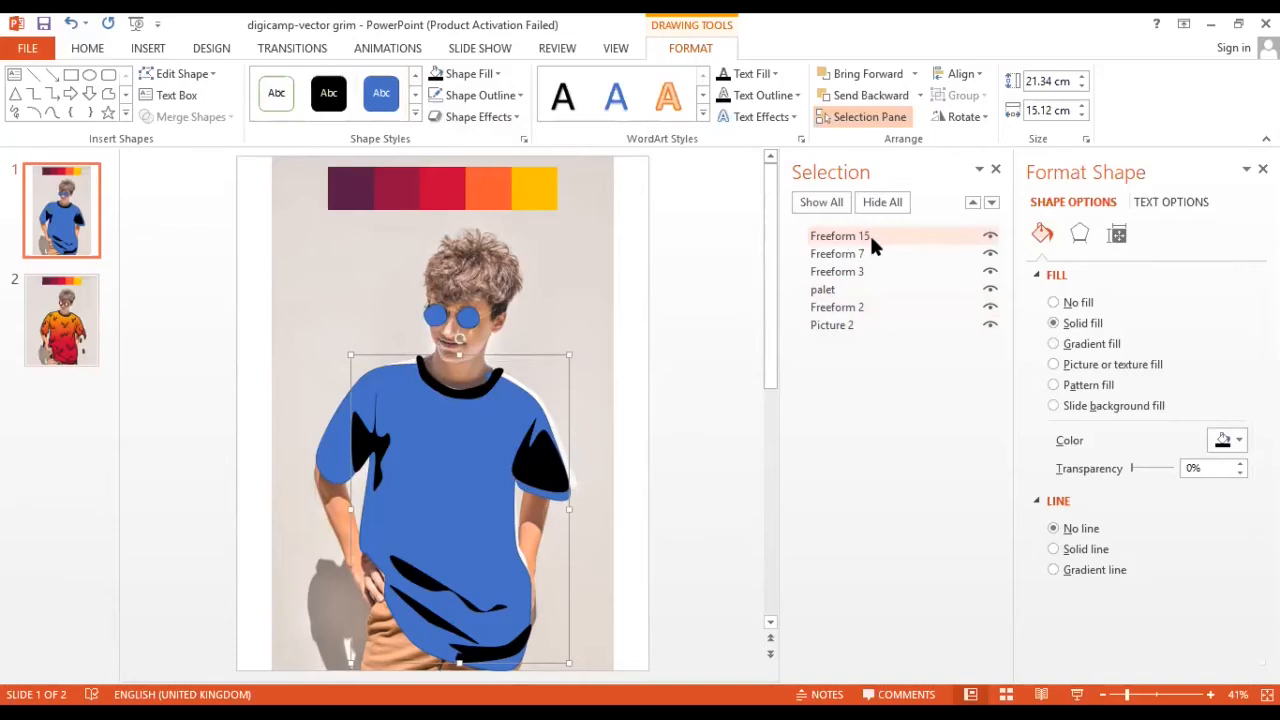
click(870, 237)
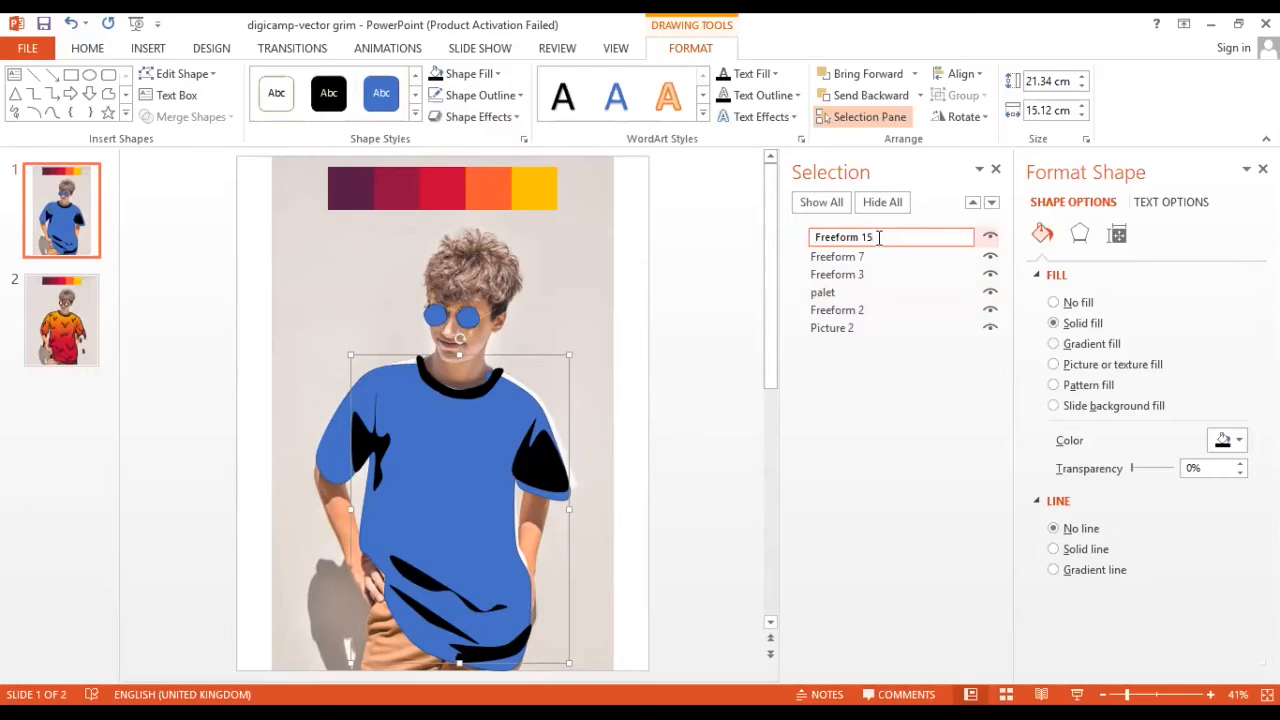
drag(879, 237, 815, 255)
key(BackSpace)
text(bayangan)
key(Return)
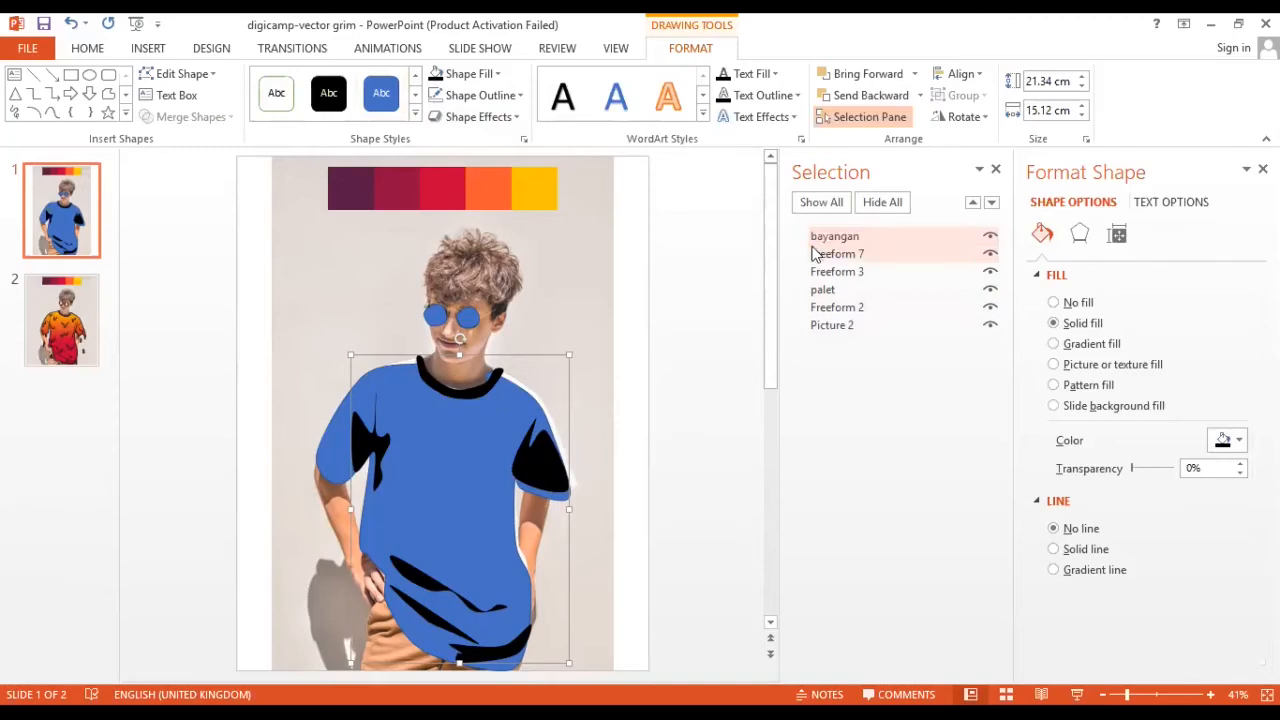
- Merge the shirt freeform and the two sunglasses lens freeforms into one shape with Union
click(457, 476)
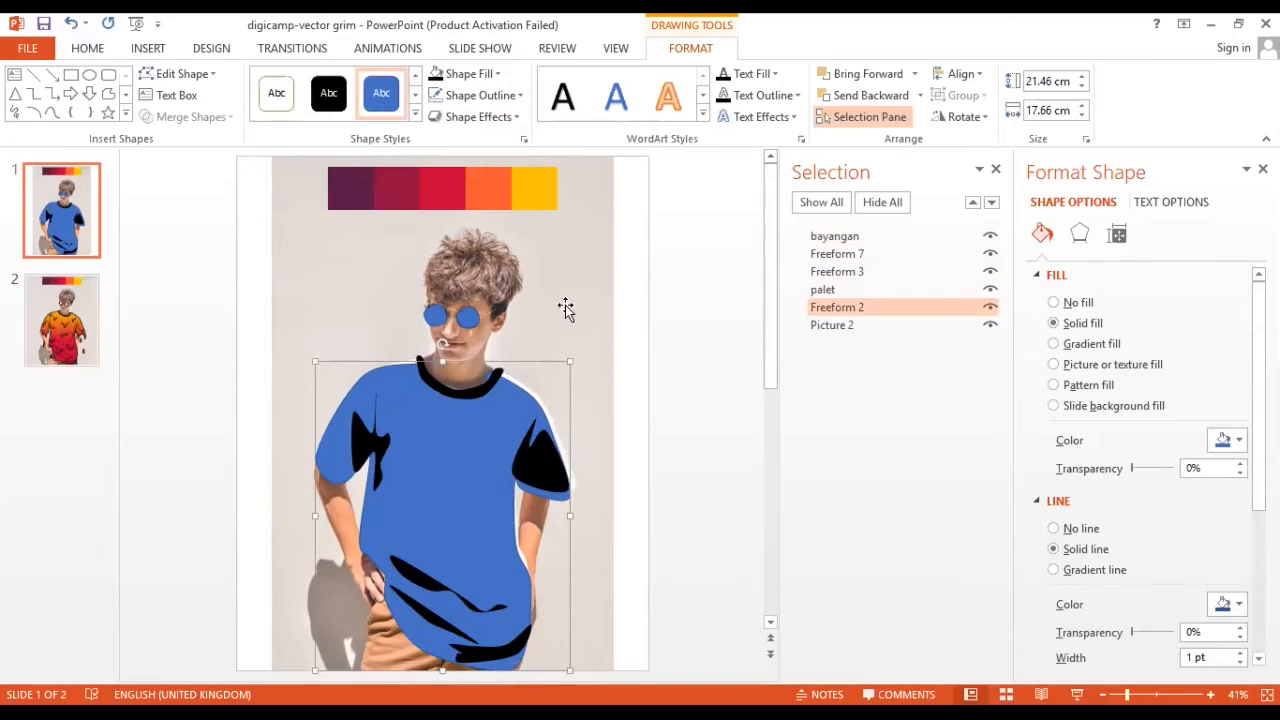
shift+click(462, 318)
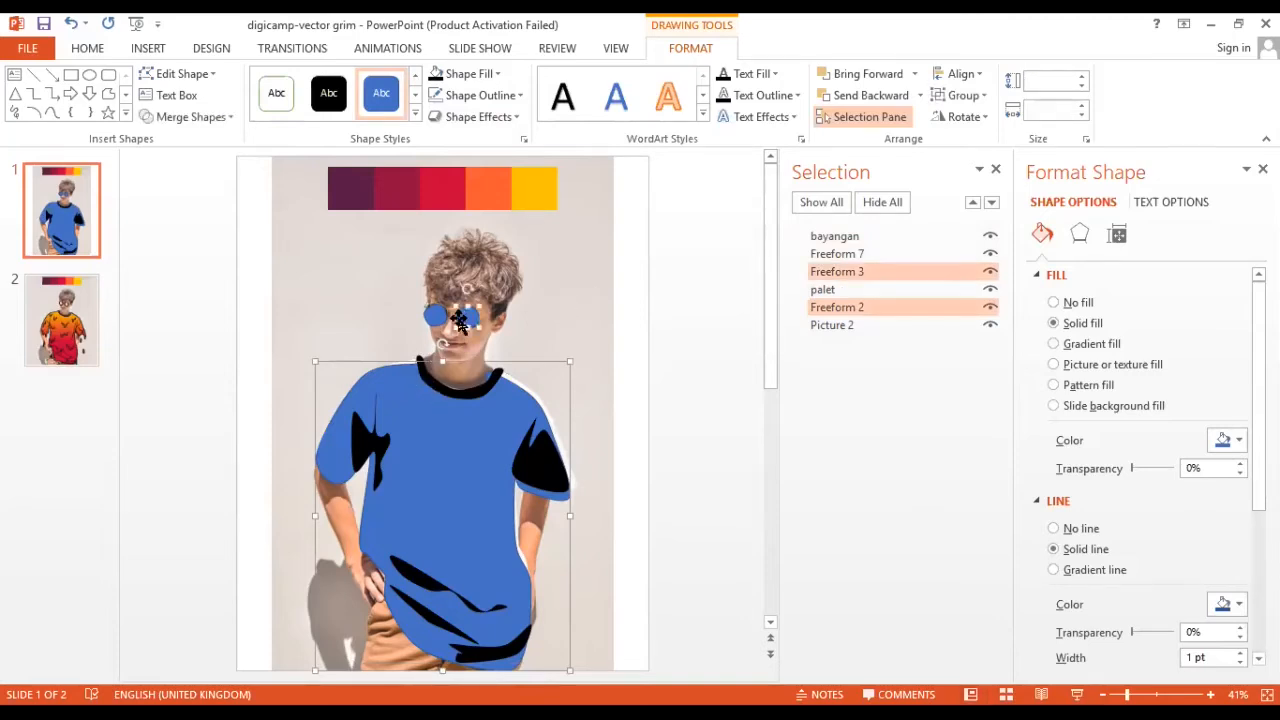
shift+click(440, 320)
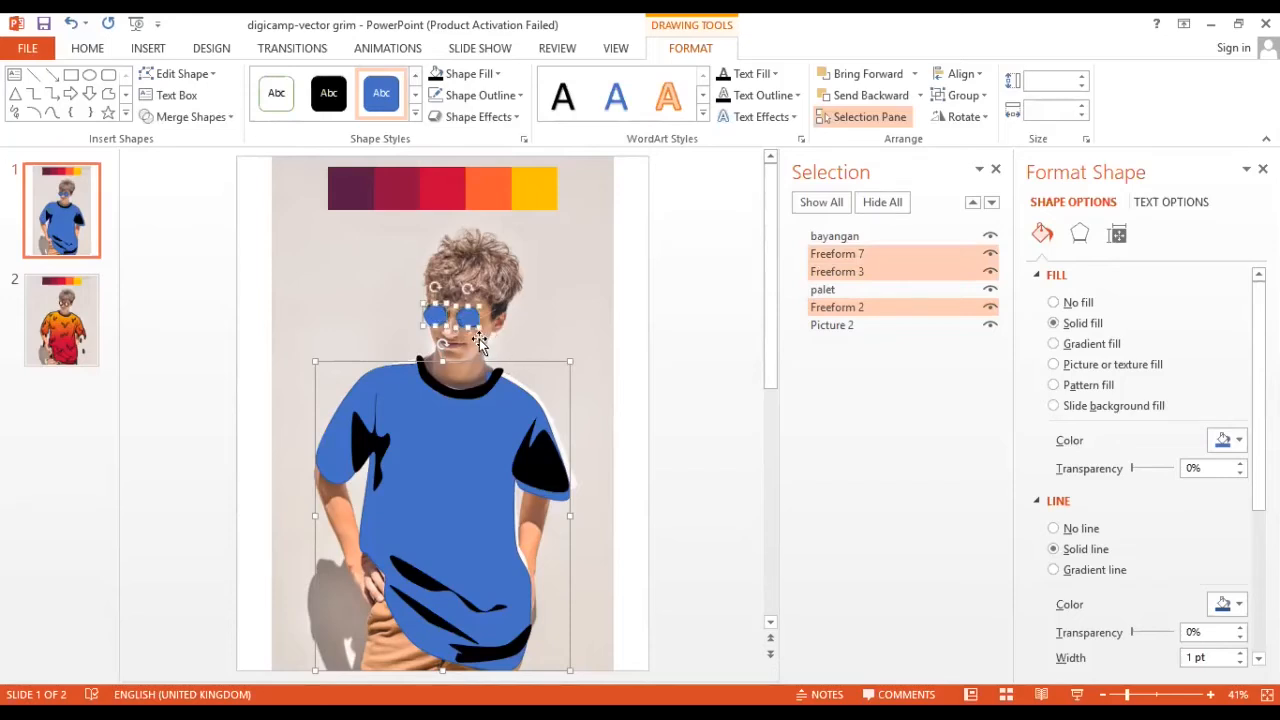
click(211, 125)
click(214, 137)
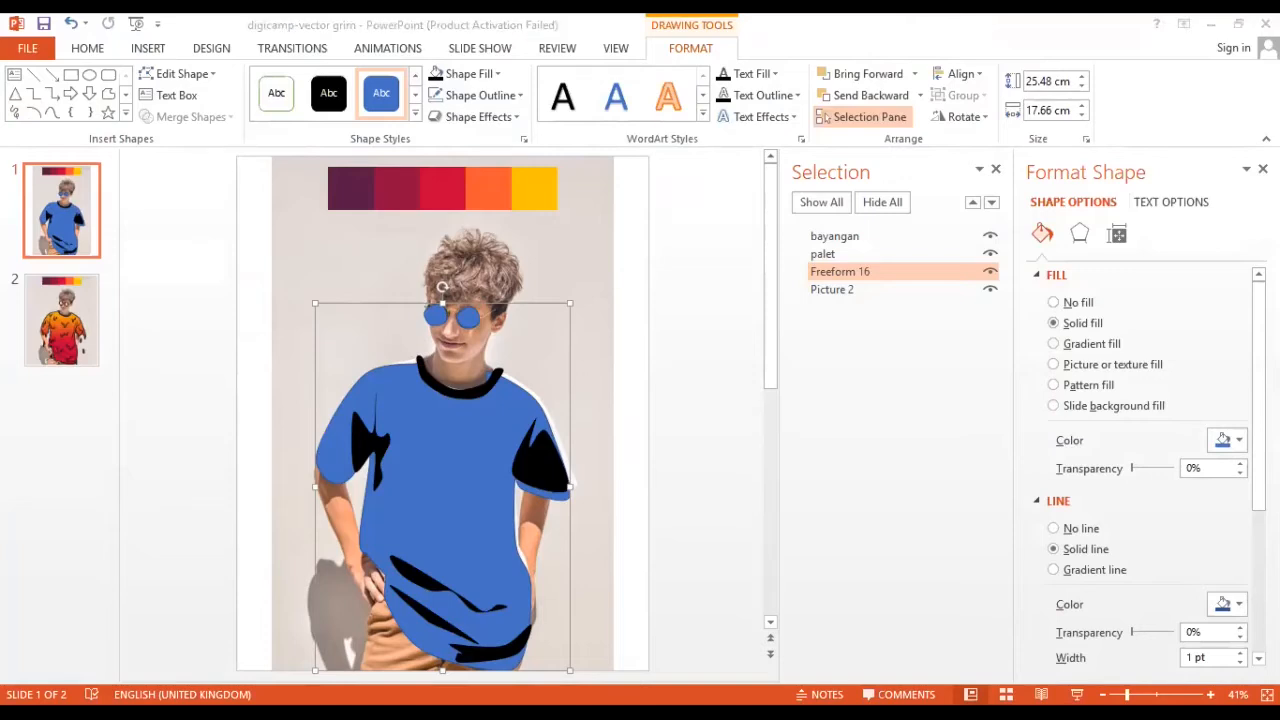
- Close the shape formatting settings and reopen them for the merged shirt and sunglasses shape
click(1263, 169)
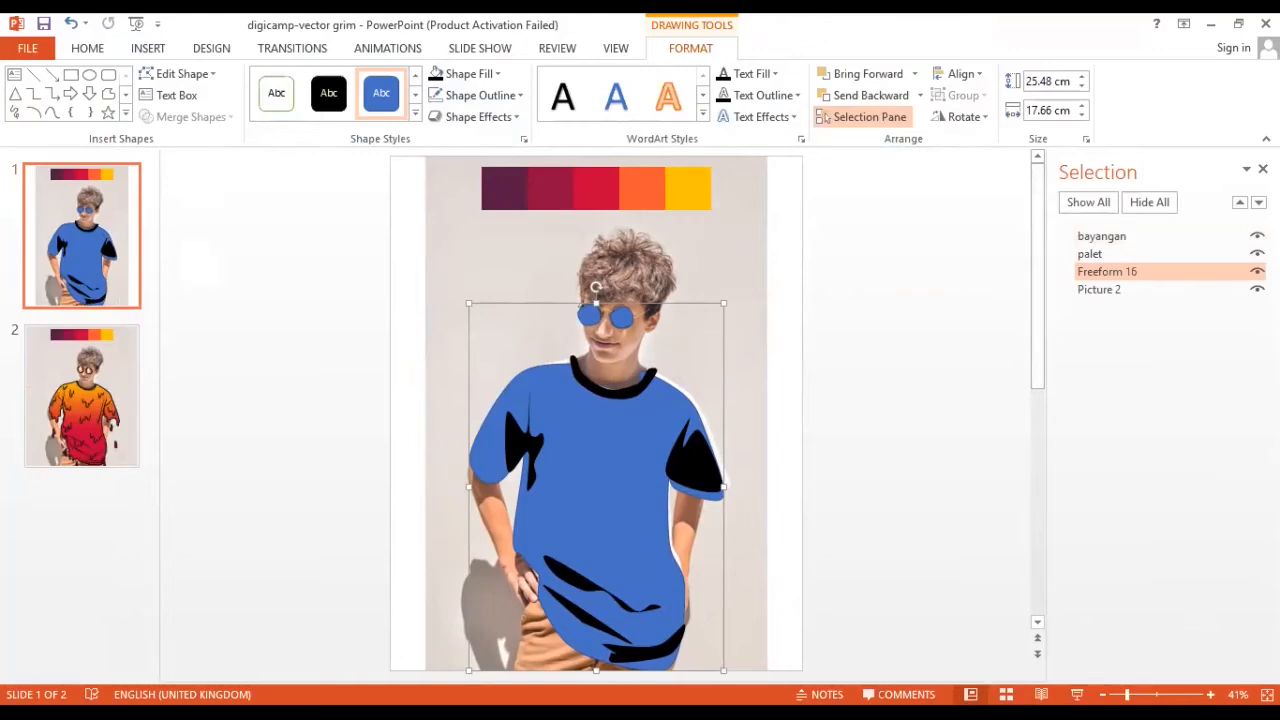
right_click(655, 417)
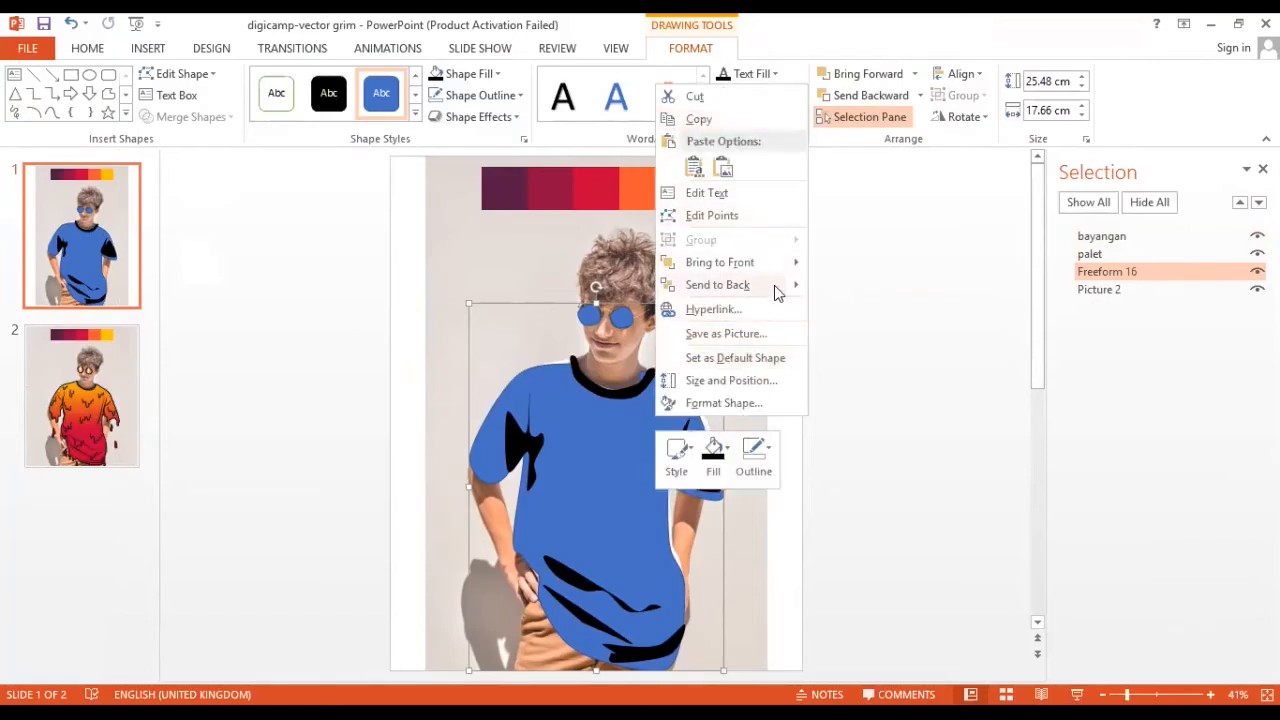
click(804, 385)
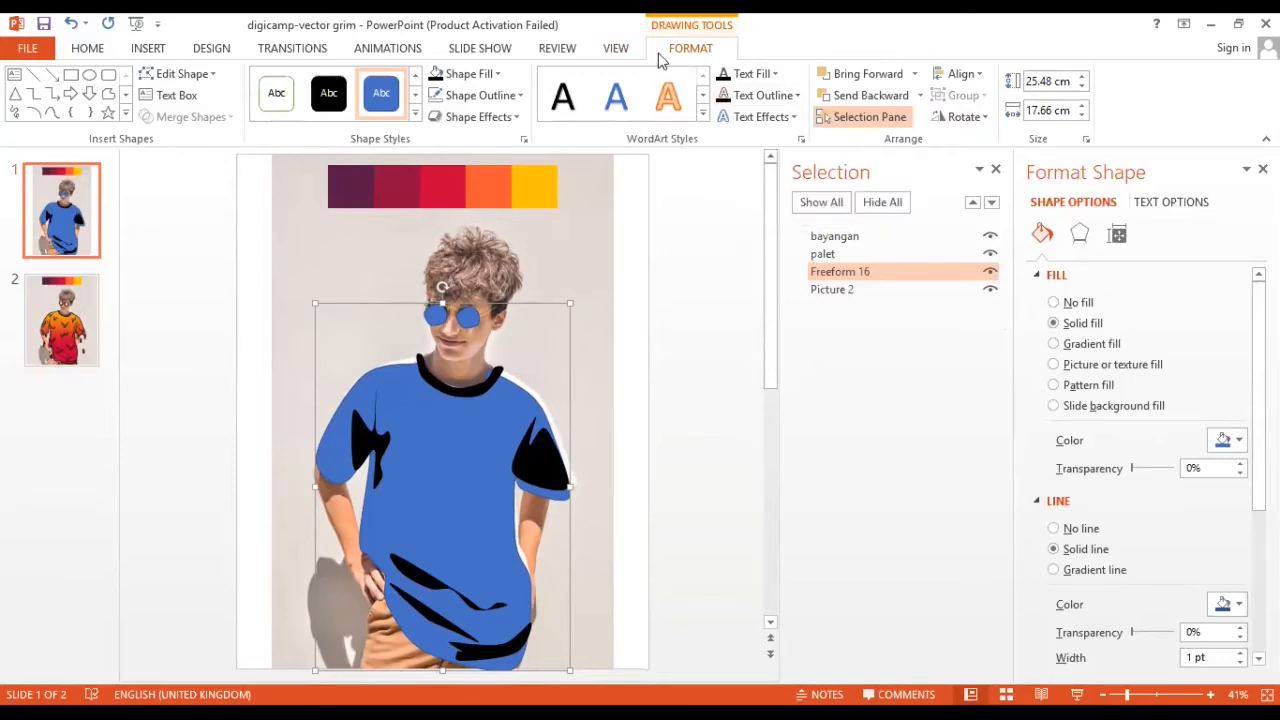
- Open the detailed gradient fill settings for the merged shirt and sunglasses shape
click(470, 73)
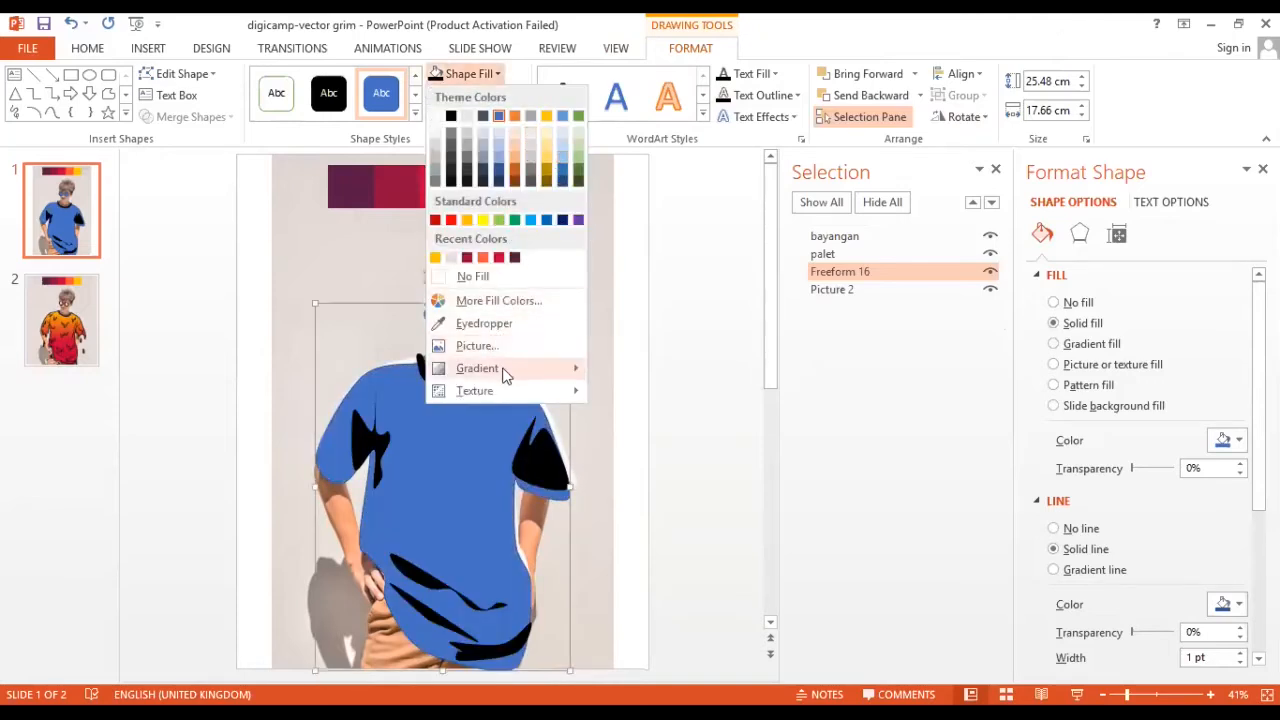
mouse_move(503, 371)
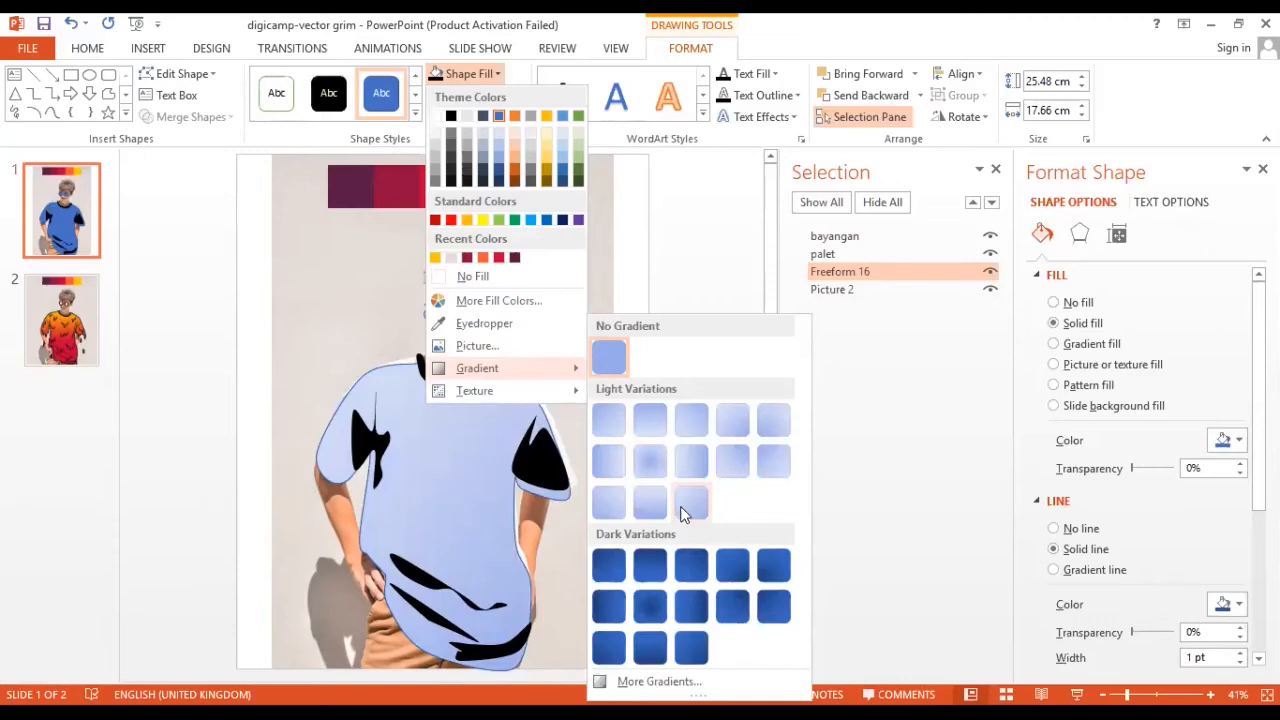
click(645, 684)
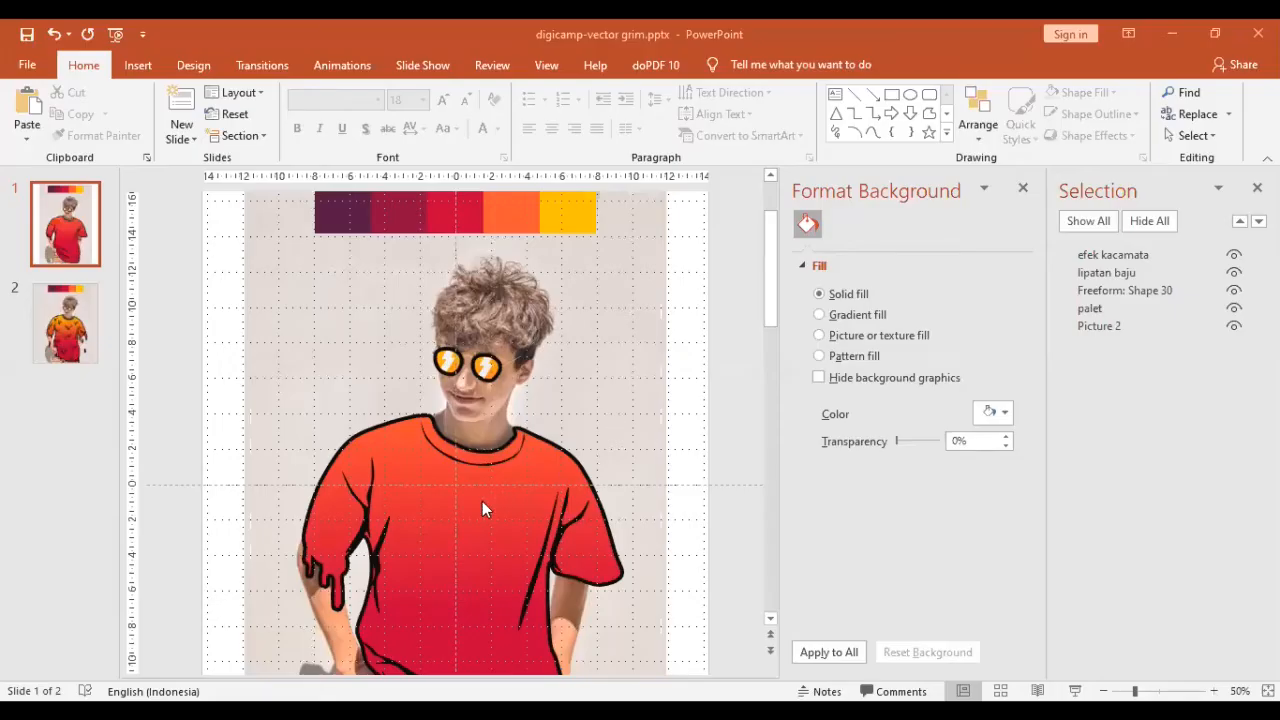
click(482, 501)
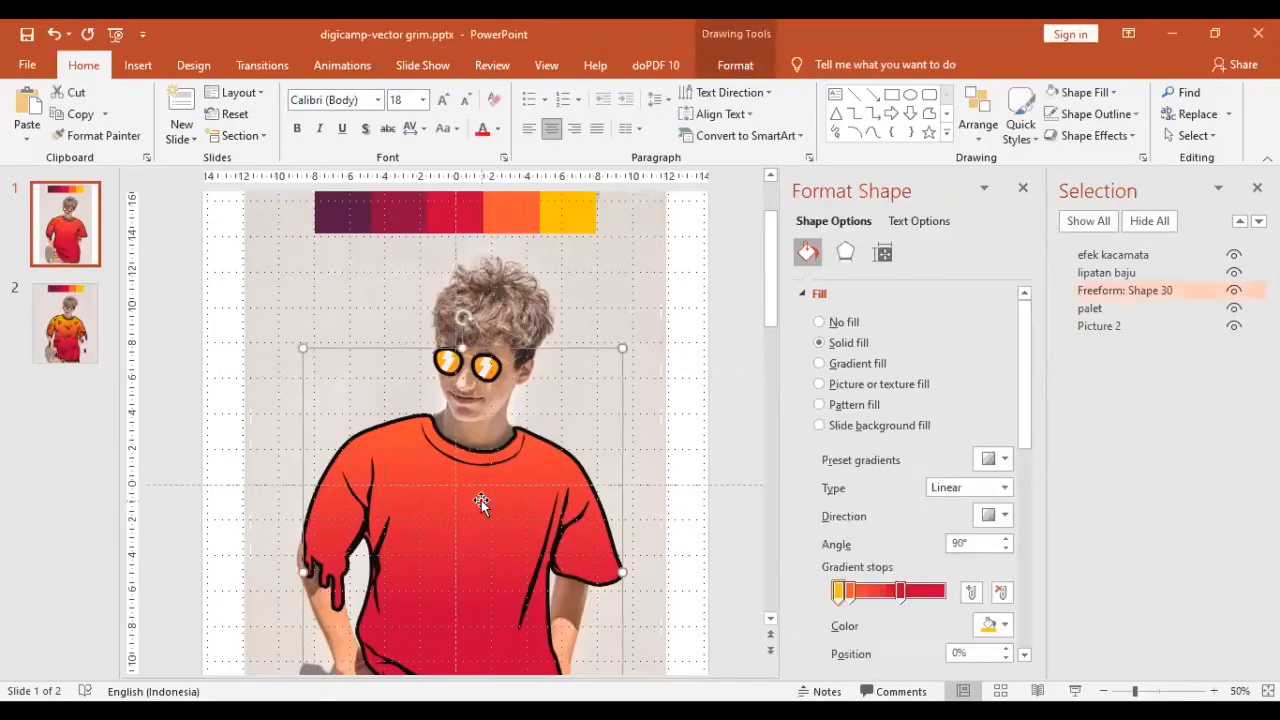